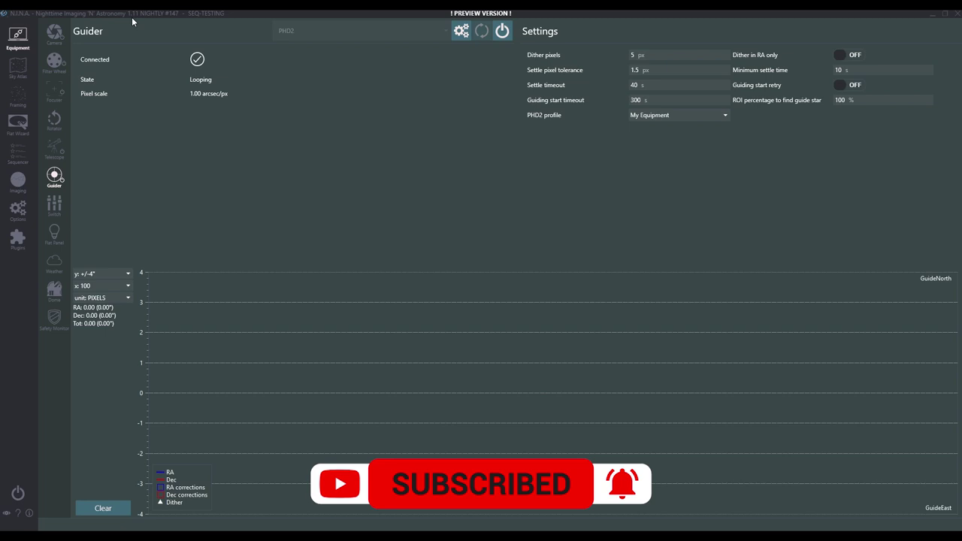
# Add a new target in the Simple Sequencer and return to the sequencer start page.
pyautogui.click(18, 209)
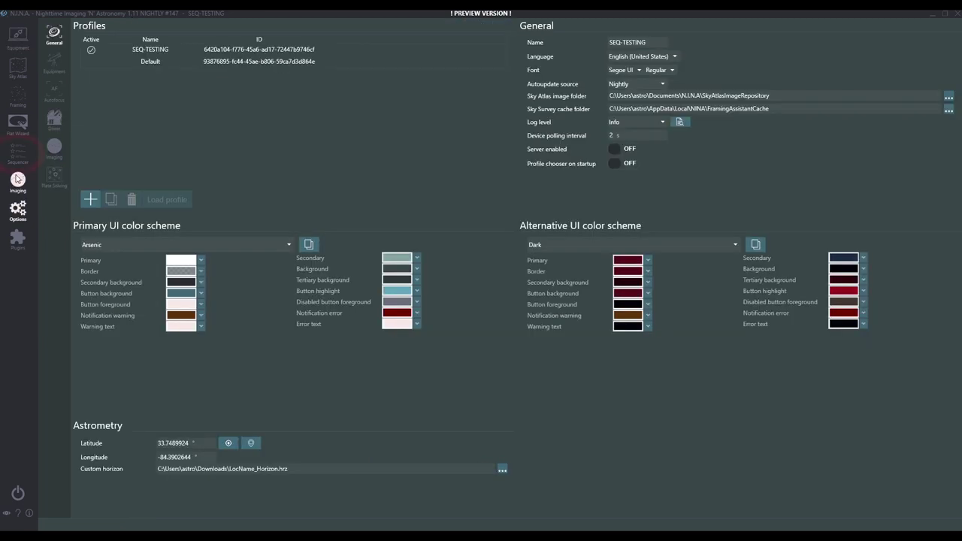
pyautogui.click(18, 156)
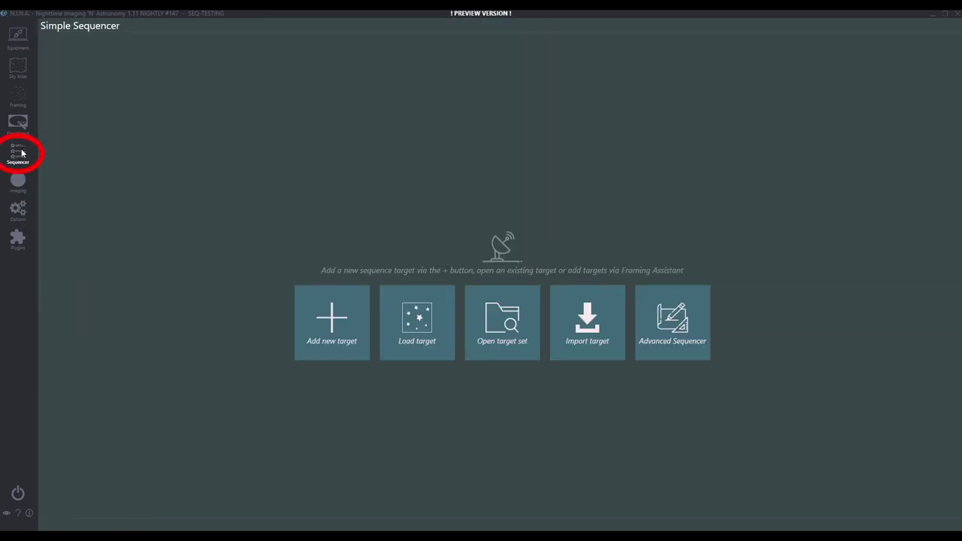
pyautogui.click(337, 330)
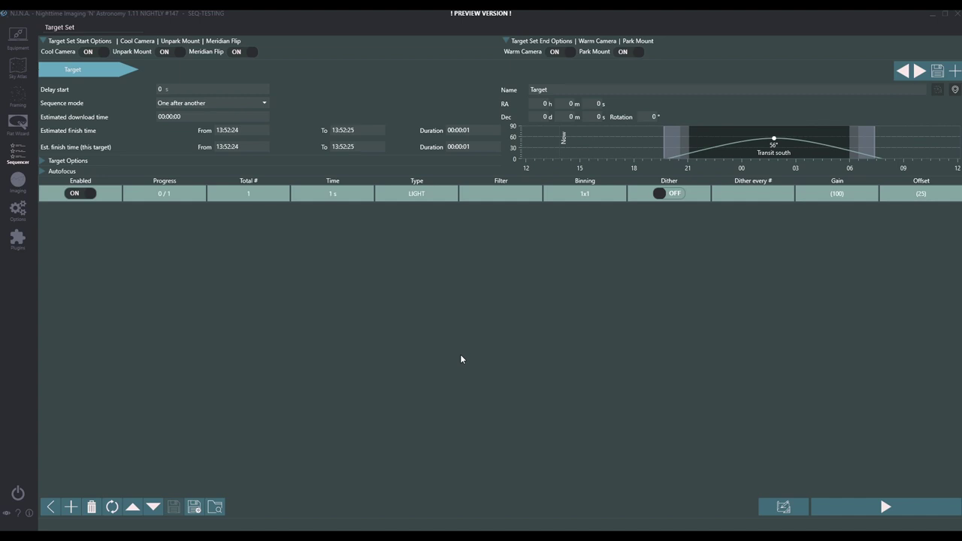
pyautogui.click(50, 506)
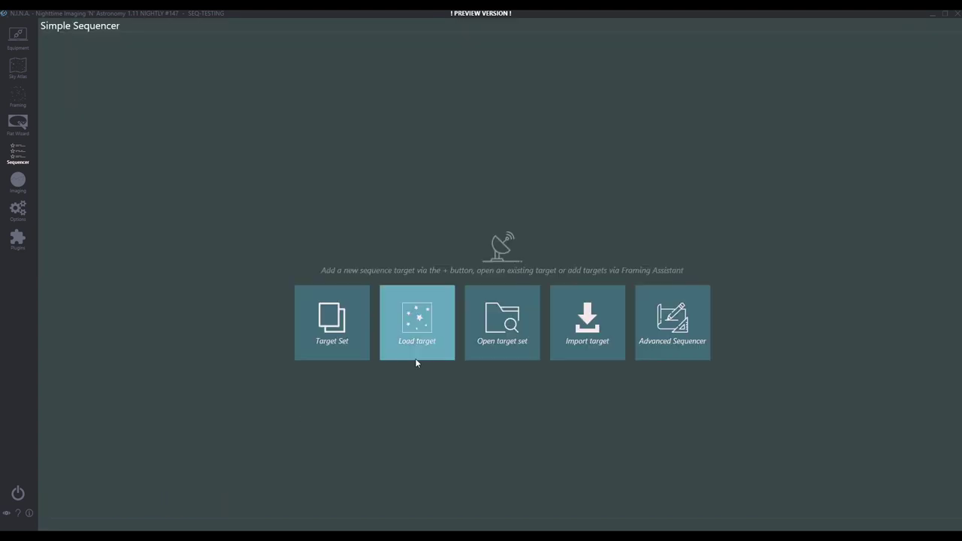
# Open the Advanced Sequencer and display its sequence templates.
pyautogui.click(671, 331)
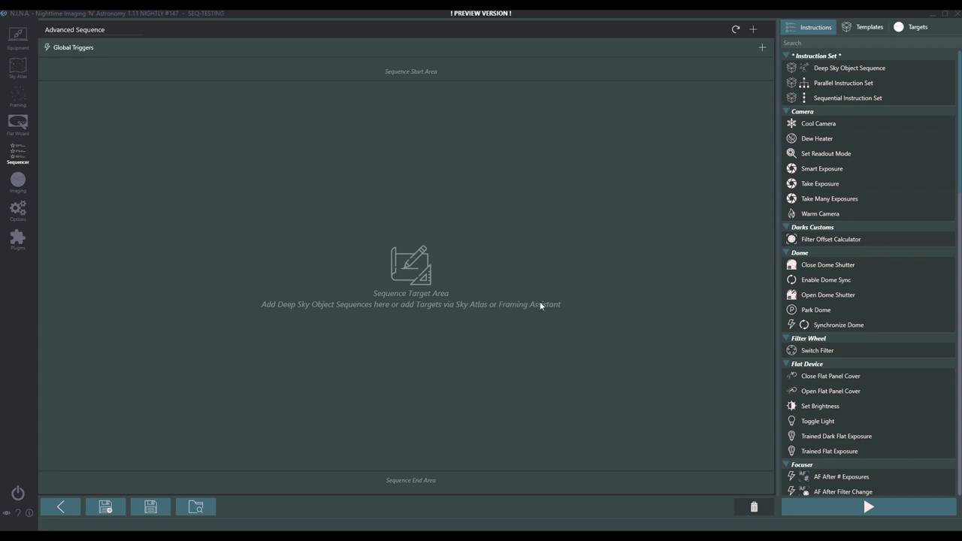
pyautogui.click(866, 27)
pyautogui.click(819, 27)
pyautogui.click(870, 35)
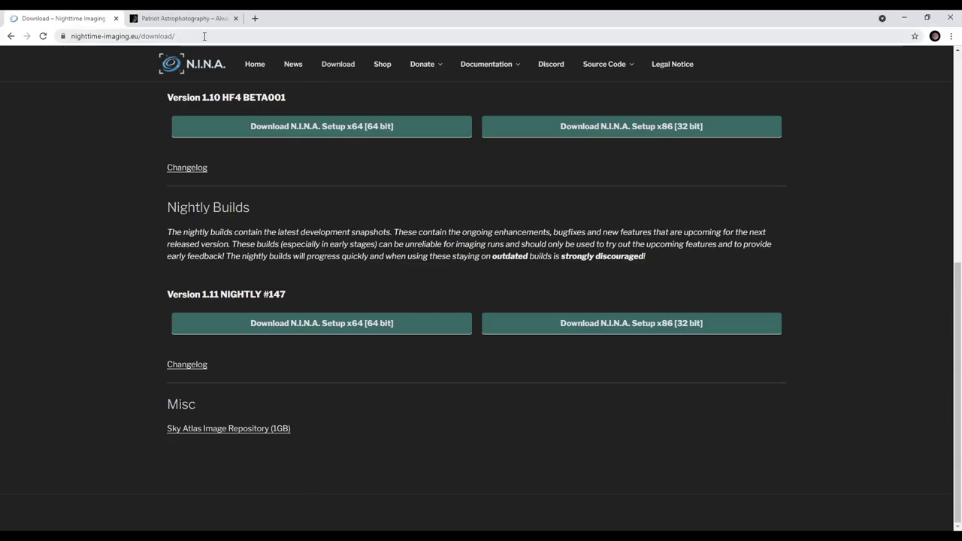
# Switch to the browser and open the NINA Advanced Sequence Downloads page on patriotastro.com.
pyautogui.click(180, 21)
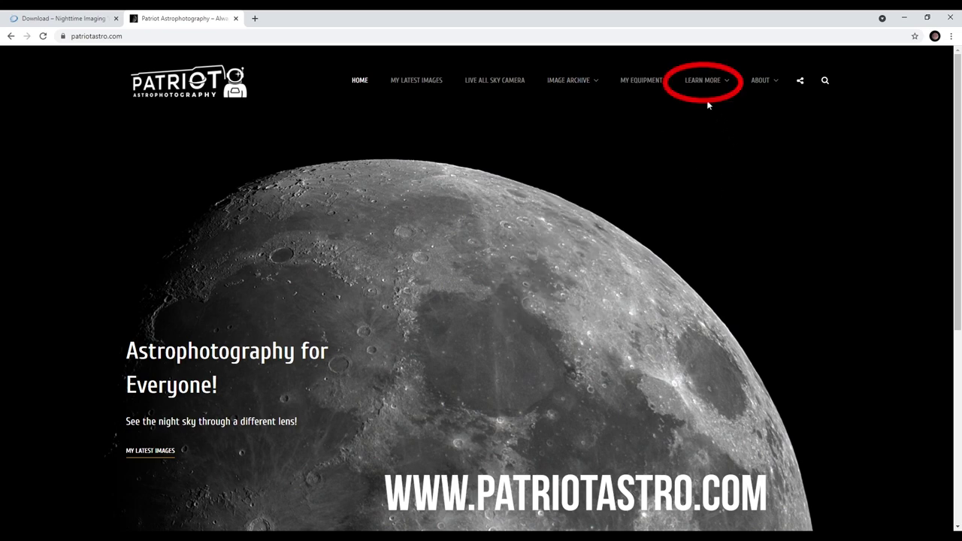
pyautogui.moveTo(713, 90)
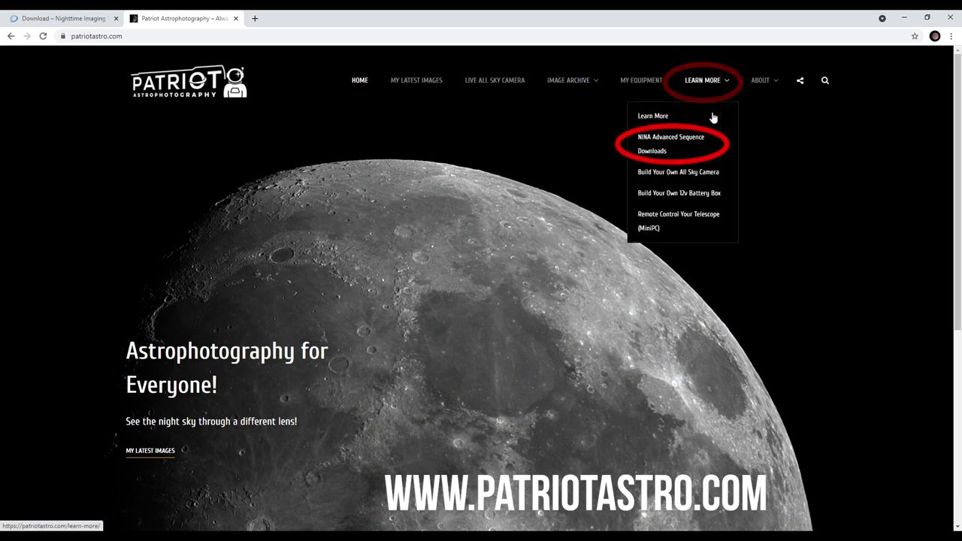
pyautogui.click(676, 148)
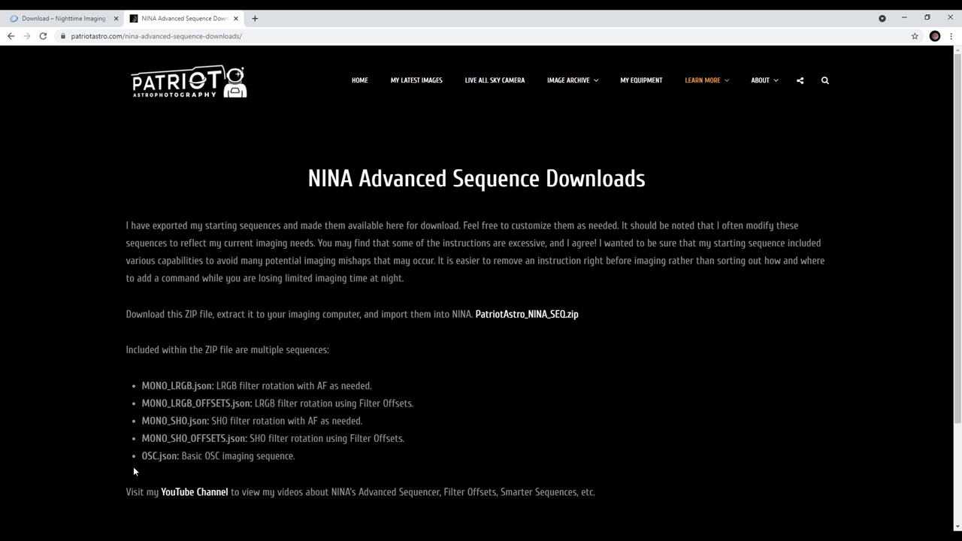
# View the playlists of the Patriot Astro YouTube channel linked from the downloads page.
pyautogui.click(204, 493)
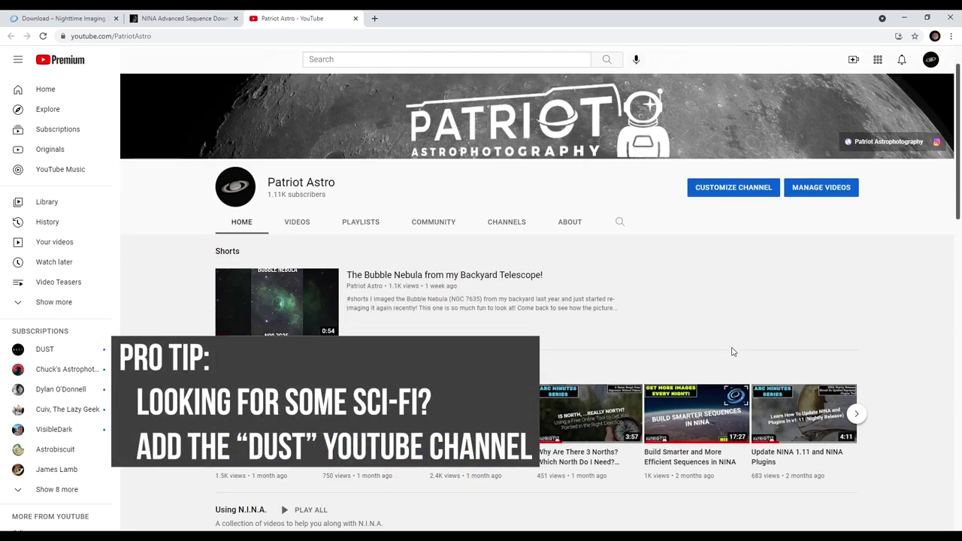
pyautogui.click(361, 272)
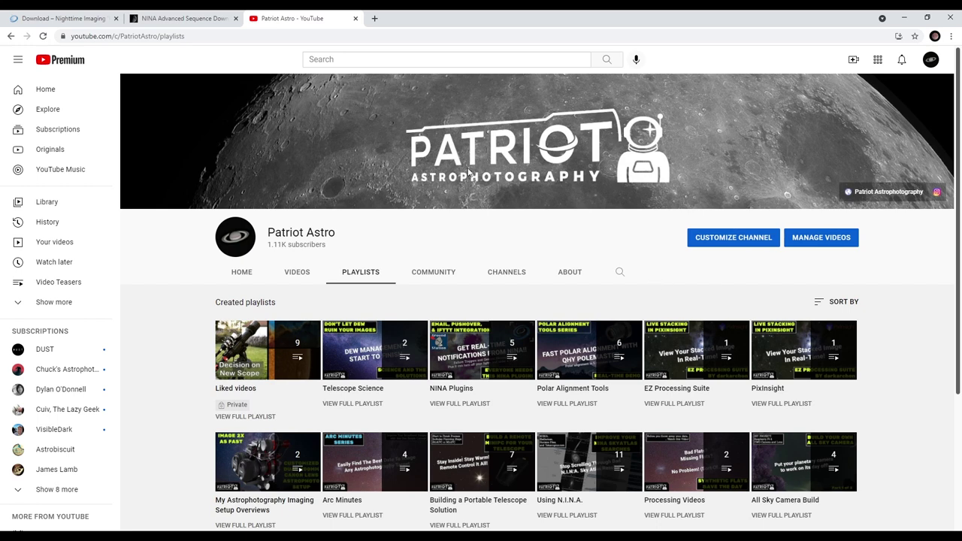
# Download PatriotAstro_NINA_SEQ.zip from the sequence downloads page and extract it to a PatriotAstro_NINA_SEQ folder in Downloads.
pyautogui.click(184, 18)
pyautogui.click(531, 321)
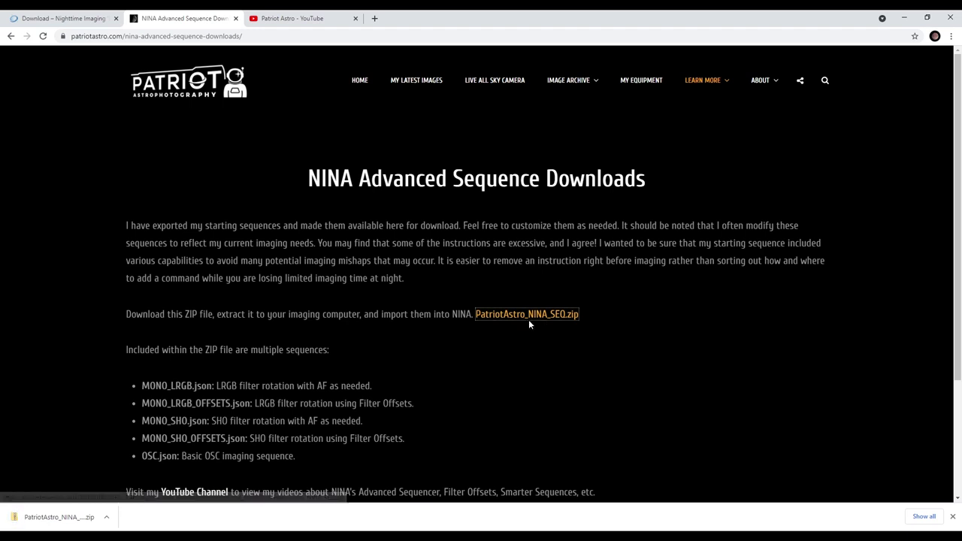
pyautogui.click(53, 517)
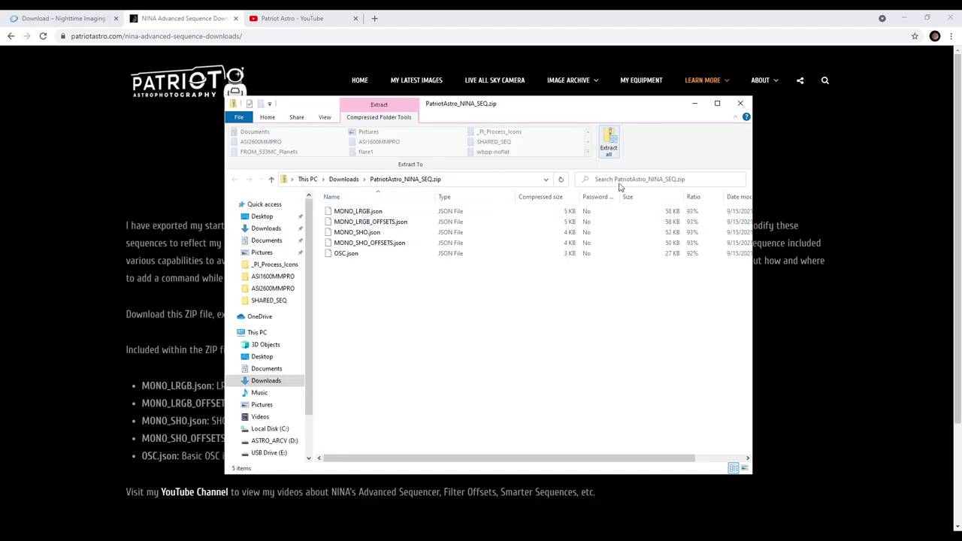
pyautogui.click(608, 148)
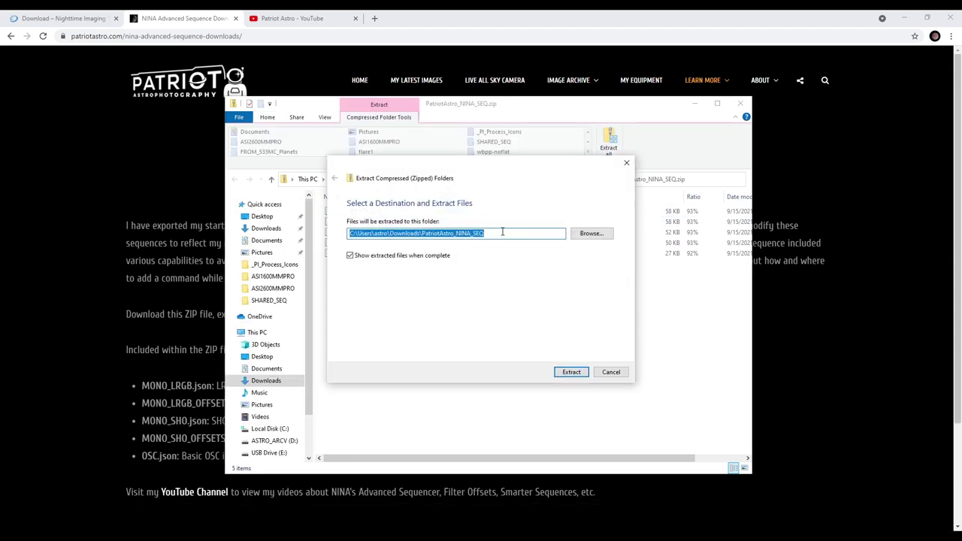
pyautogui.click(578, 374)
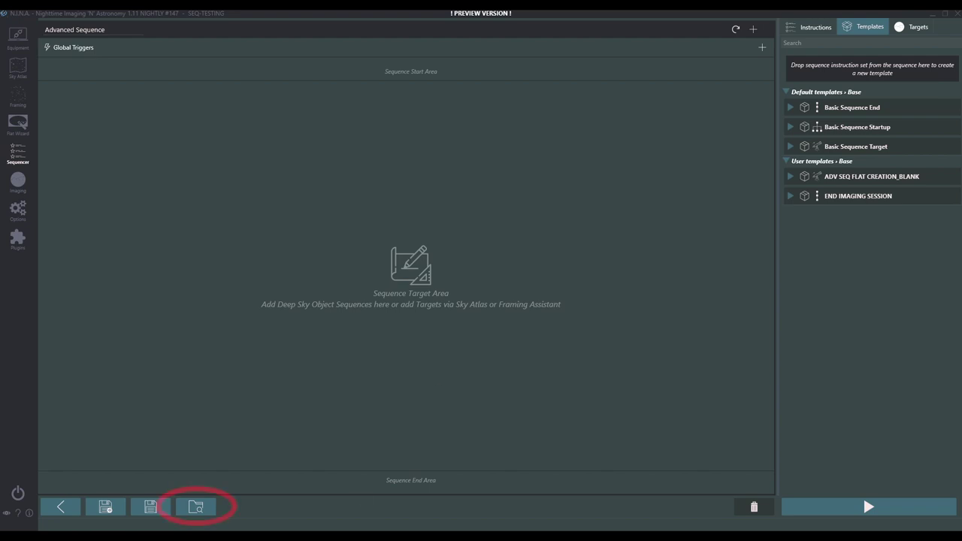
# In N.I.N.A., load the sequence MONO_LRGB.json from the PatriotAstro_NINA_SEQ folder in Downloads.
pyautogui.click(203, 513)
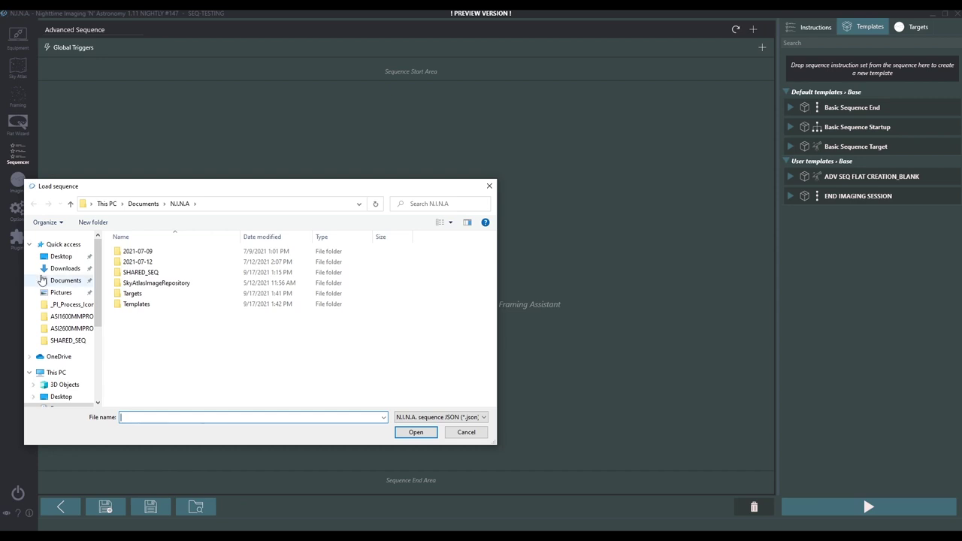
pyautogui.click(59, 268)
pyautogui.click(152, 269)
pyautogui.doubleClick(153, 271)
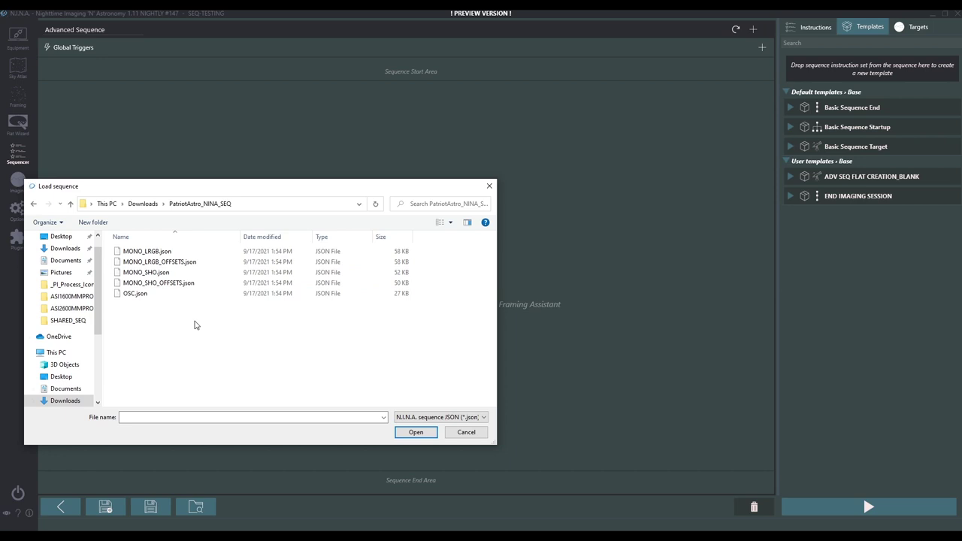
pyautogui.click(153, 254)
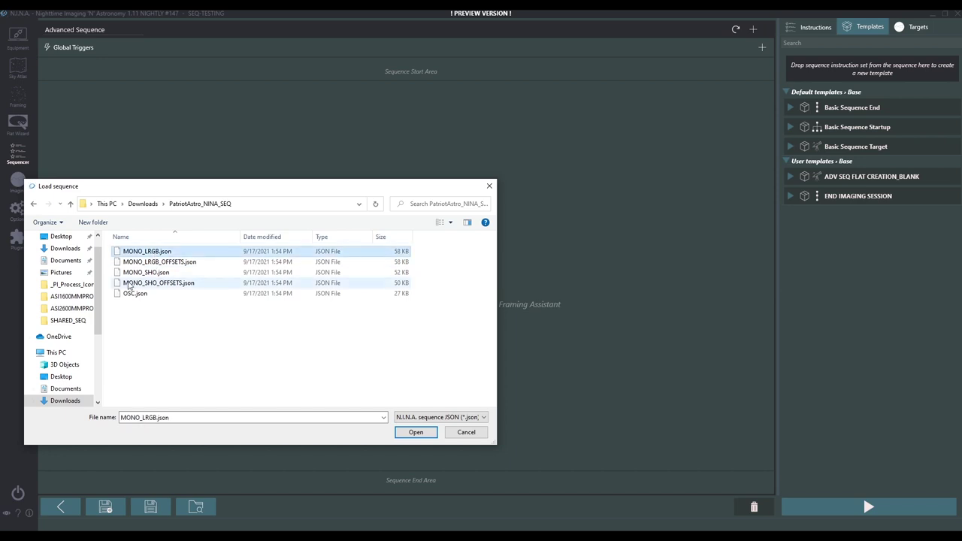
pyautogui.click(133, 295)
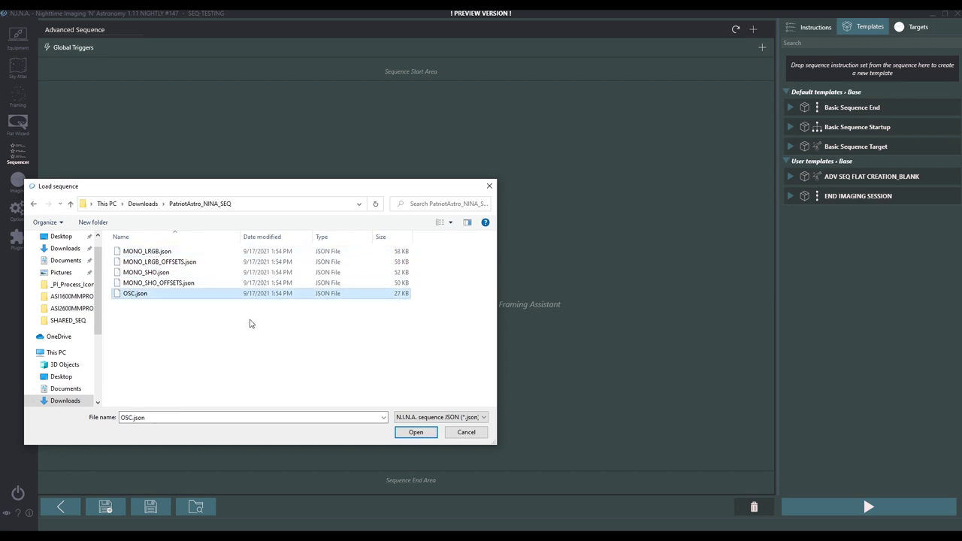
pyautogui.click(162, 254)
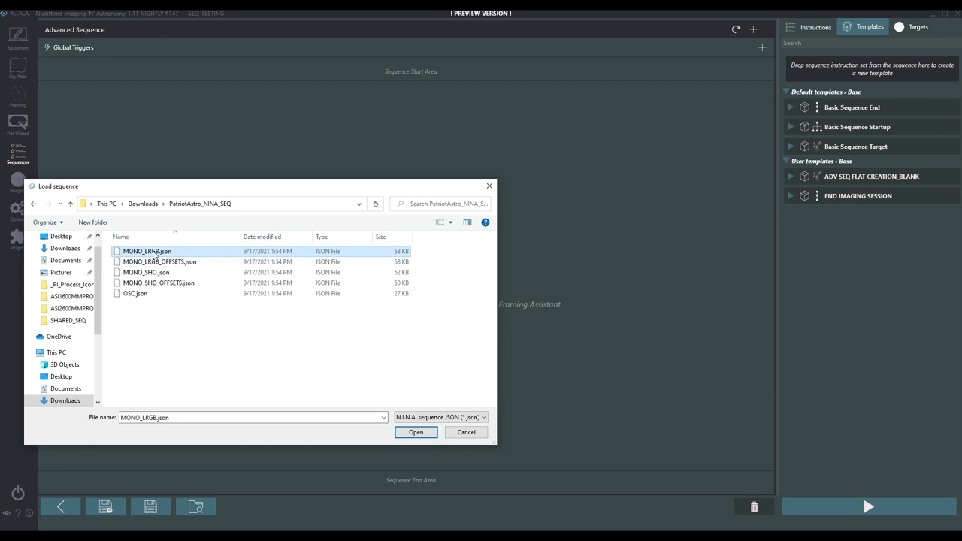
pyautogui.click(416, 432)
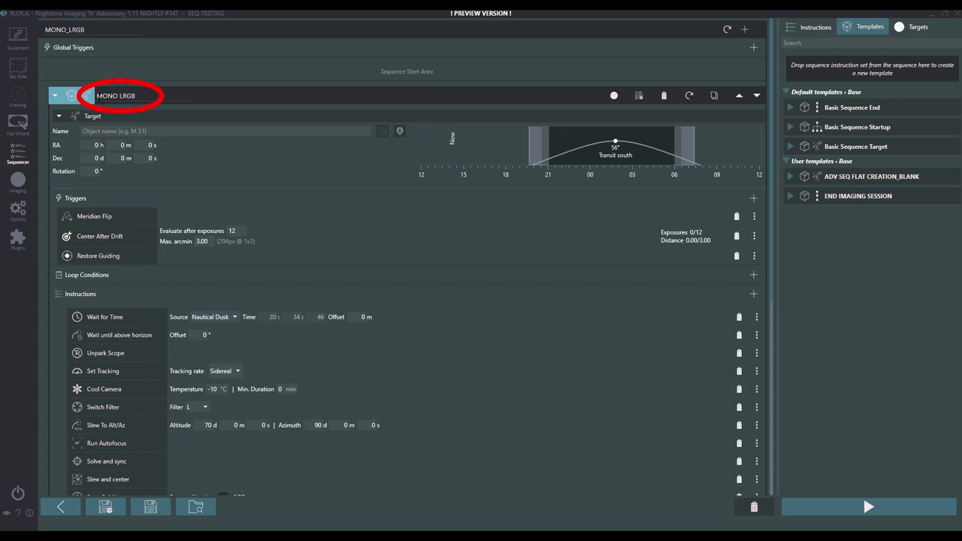
# Save the MONO LRGB instruction set as a user template and remove it from the sequence.
pyautogui.click(643, 100)
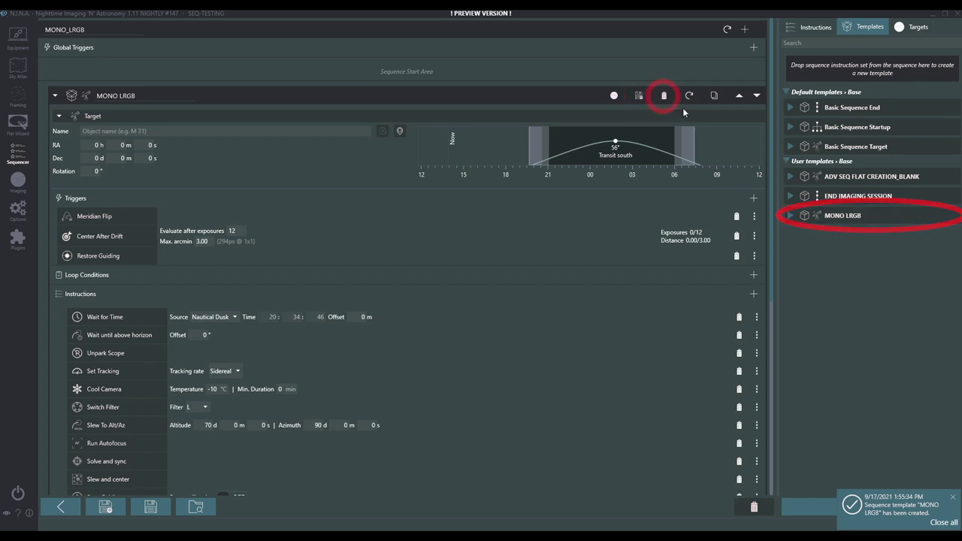
pyautogui.click(665, 95)
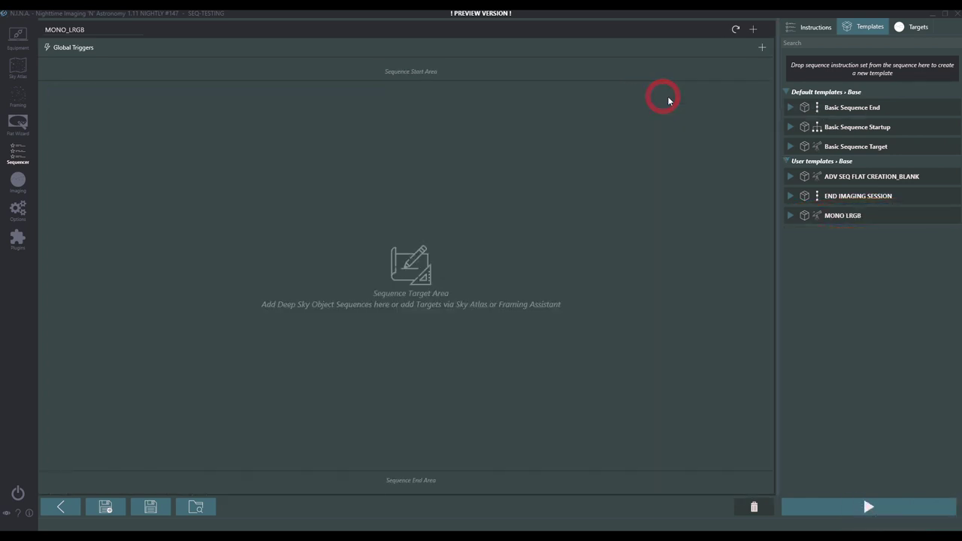
# Load MONO_LRGB_OFFSETS.json, save its instruction set as a user template, and remove it from the sequence.
pyautogui.click(197, 508)
pyautogui.click(160, 262)
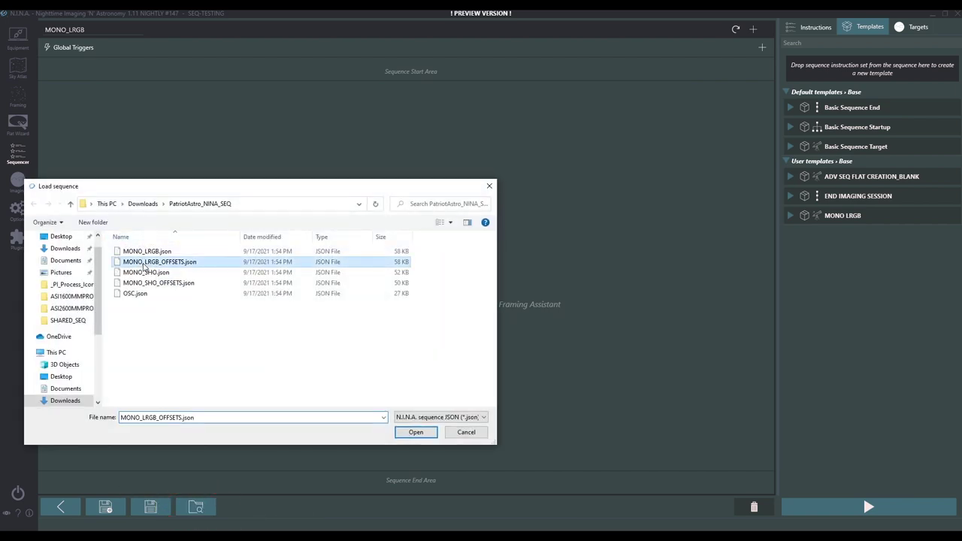
pyautogui.click(415, 433)
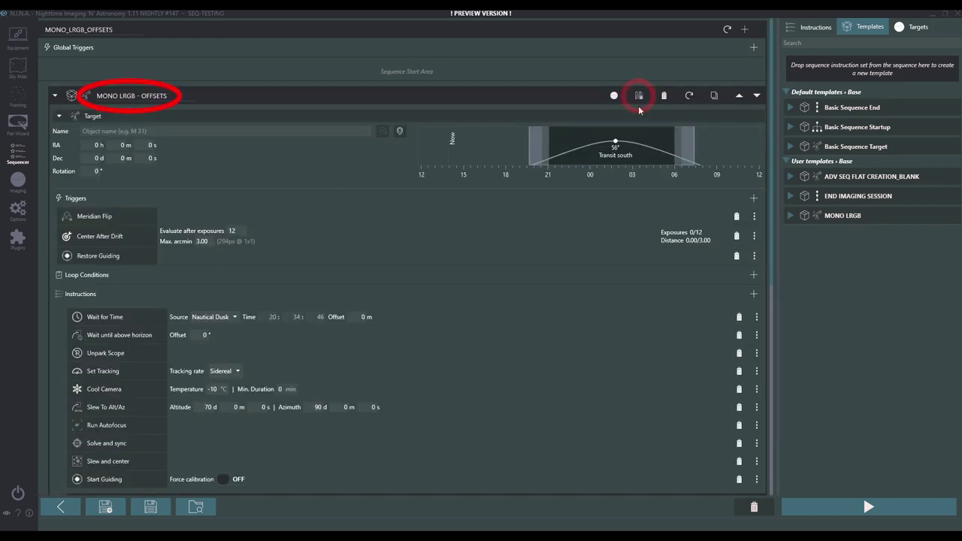
pyautogui.click(639, 97)
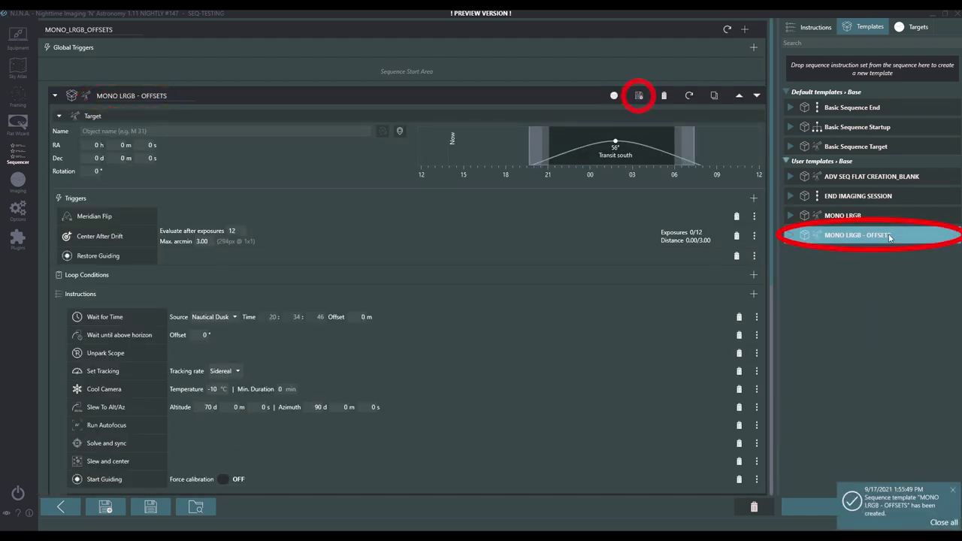
pyautogui.click(664, 95)
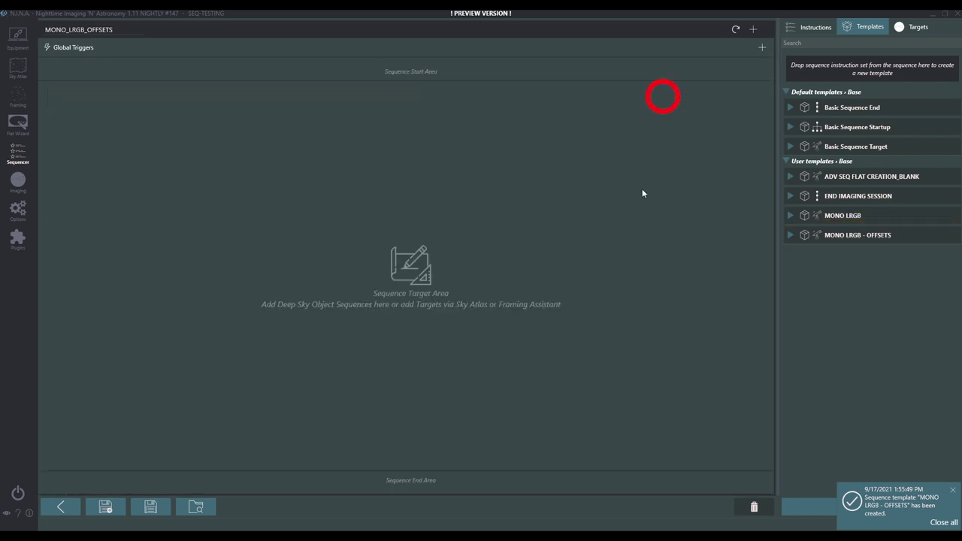
# Load MONO_SHO.json, MONO_SHO_OFFSETS.json and OSC.json one by one, saving each as a user template and clearing it from the sequence.
pyautogui.click(196, 507)
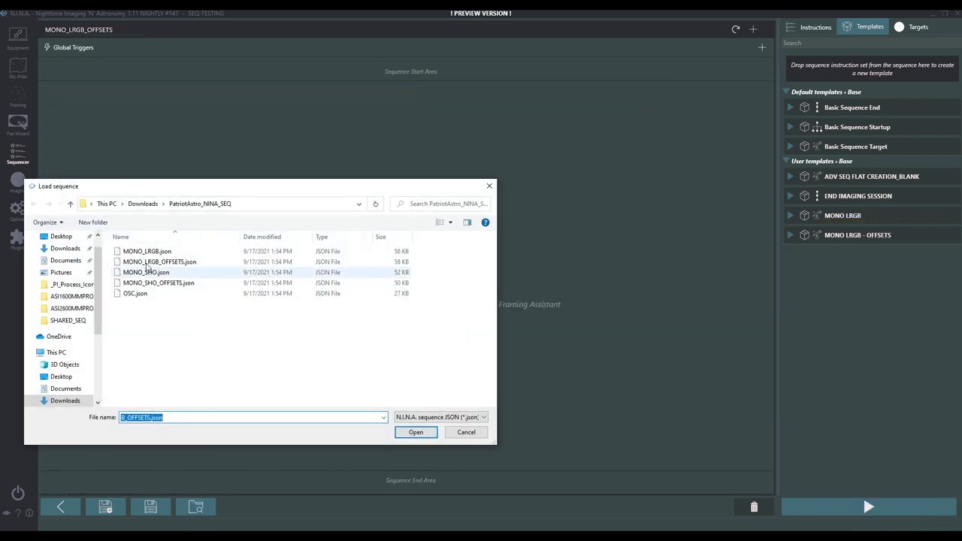
pyautogui.click(147, 272)
pyautogui.click(416, 432)
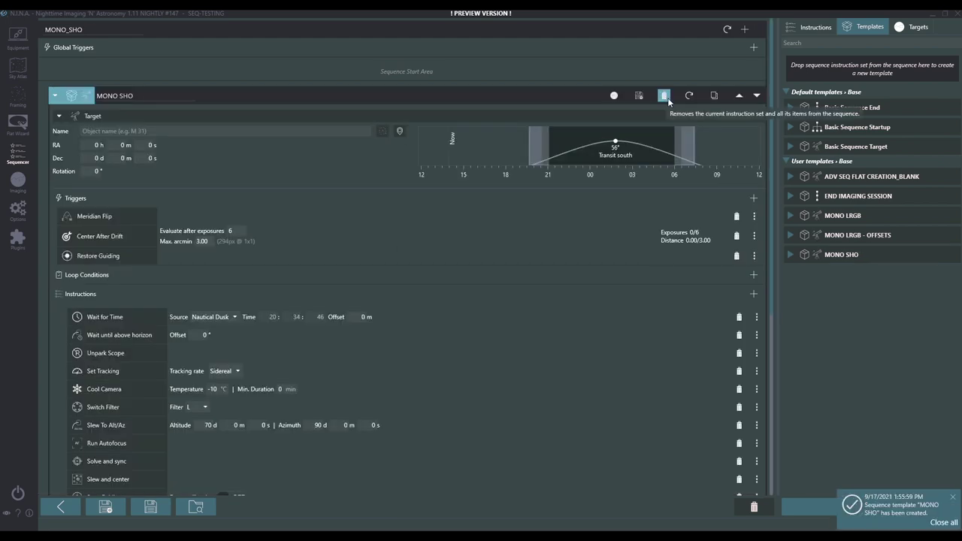
pyautogui.click(195, 507)
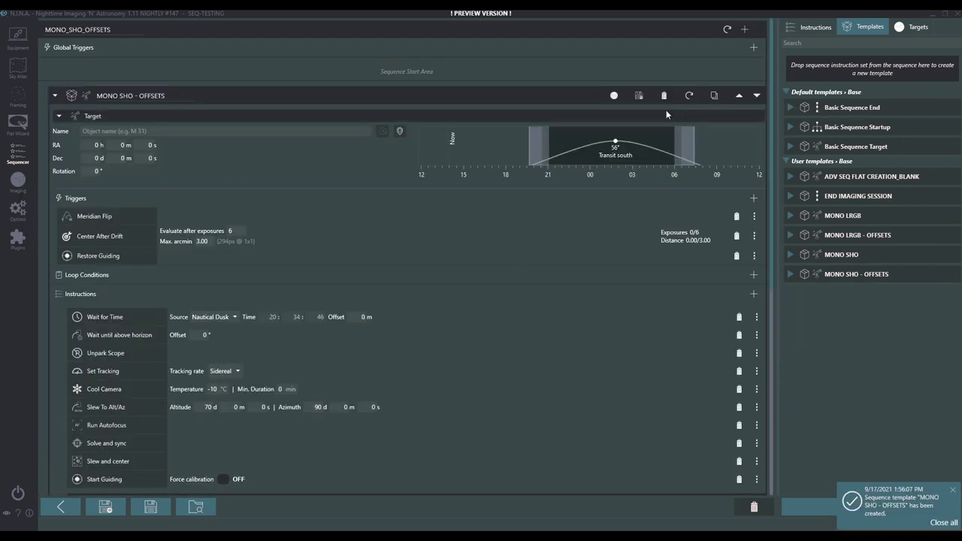
pyautogui.click(195, 507)
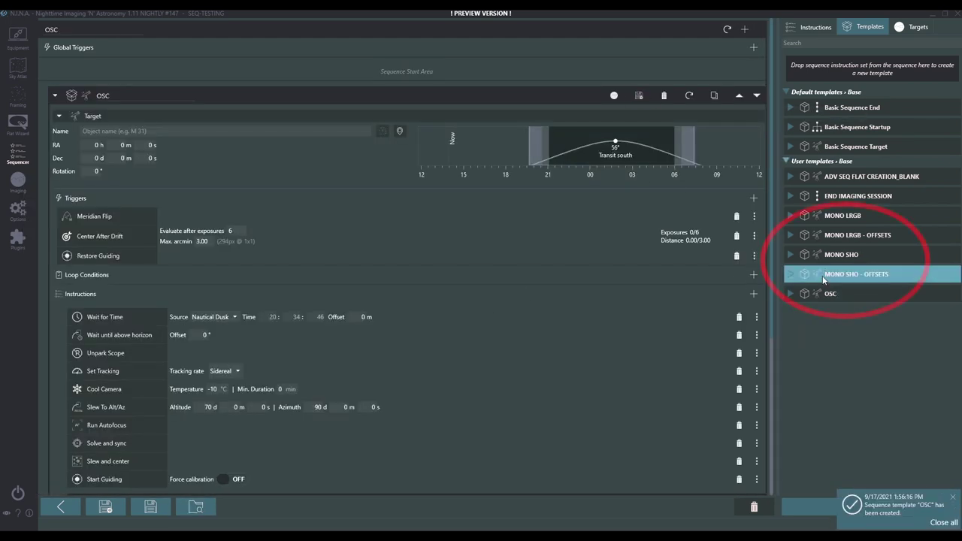
pyautogui.click(663, 96)
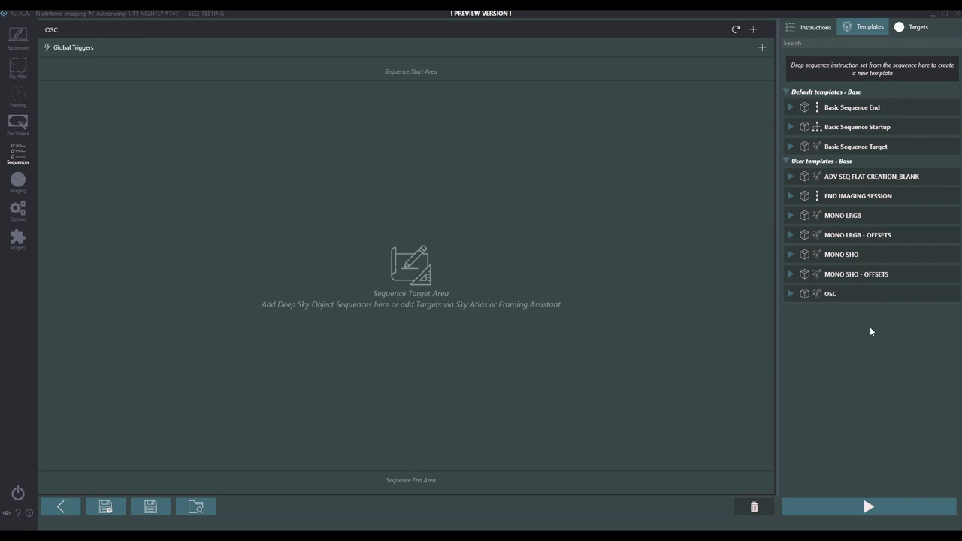
# Add the MONO LRGB template to the sequence target area and remove it again.
pyautogui.moveTo(845, 216)
pyautogui.mouseDown()
pyautogui.moveTo(417, 197)
pyautogui.moveTo(639, 294)
pyautogui.mouseUp()
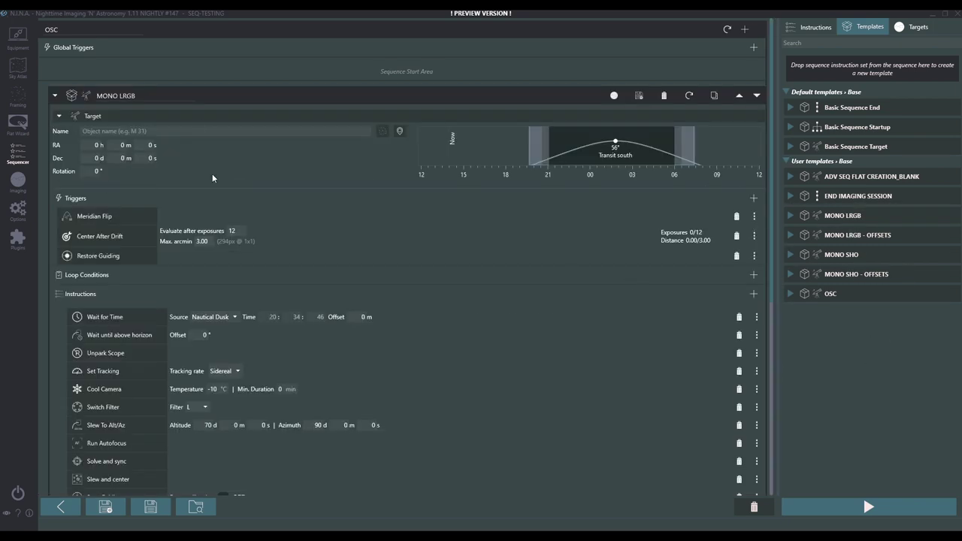
pyautogui.click(663, 96)
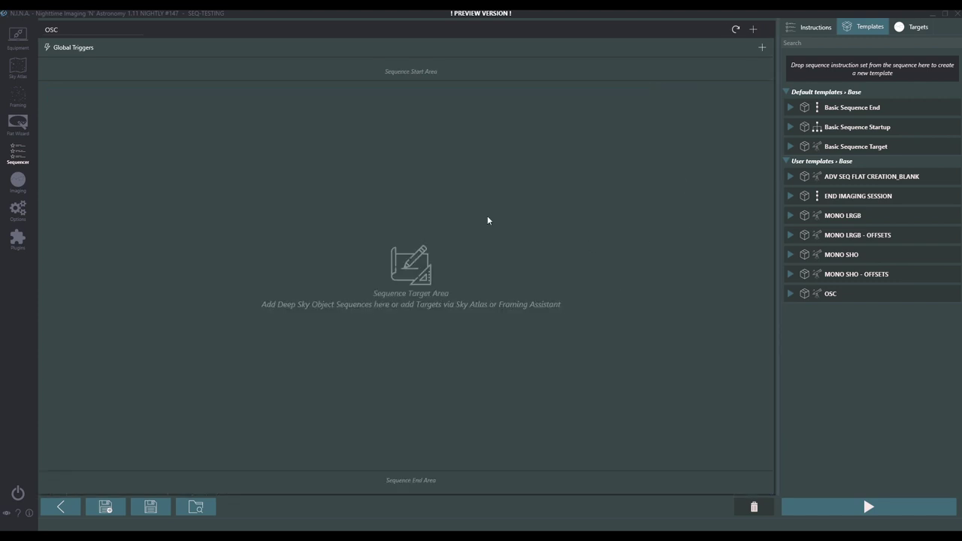
# Run an unfiltered Sky Atlas search and send Barnard 7 to the framing assistant.
pyautogui.click(18, 66)
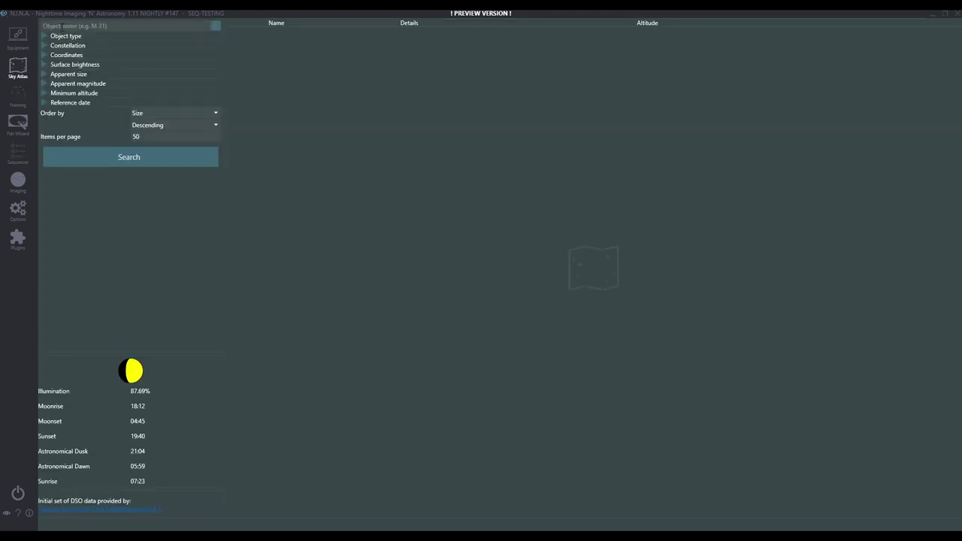
pyautogui.click(174, 159)
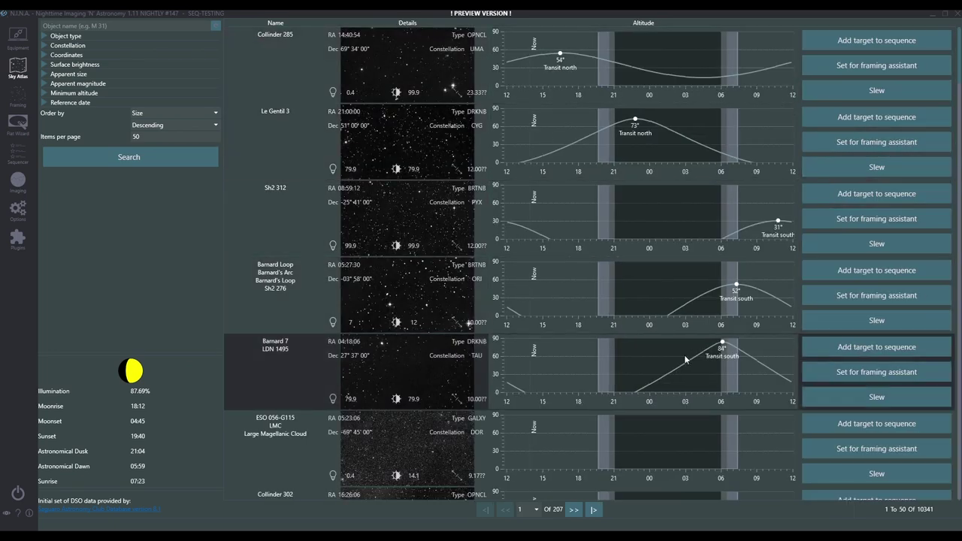
pyautogui.click(888, 349)
pyautogui.moveTo(911, 373)
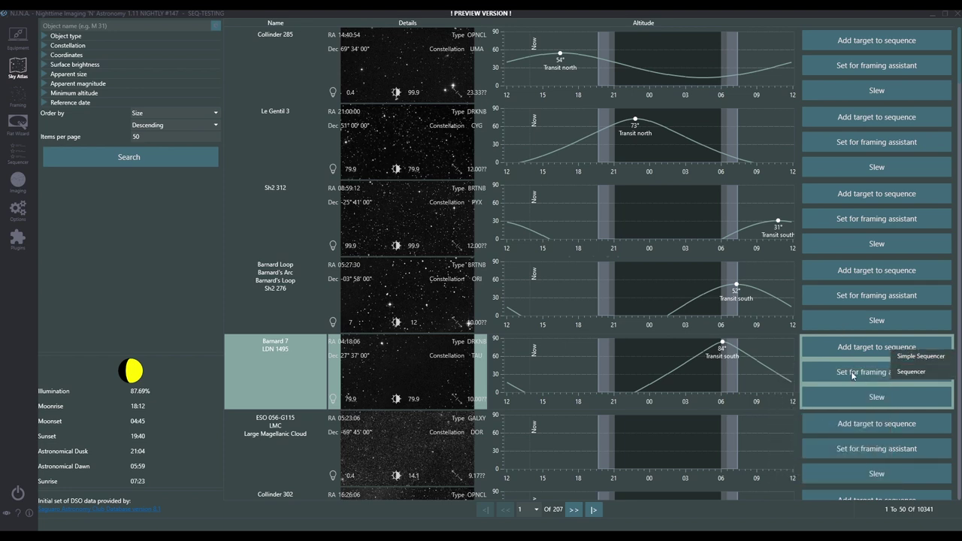
pyautogui.click(854, 372)
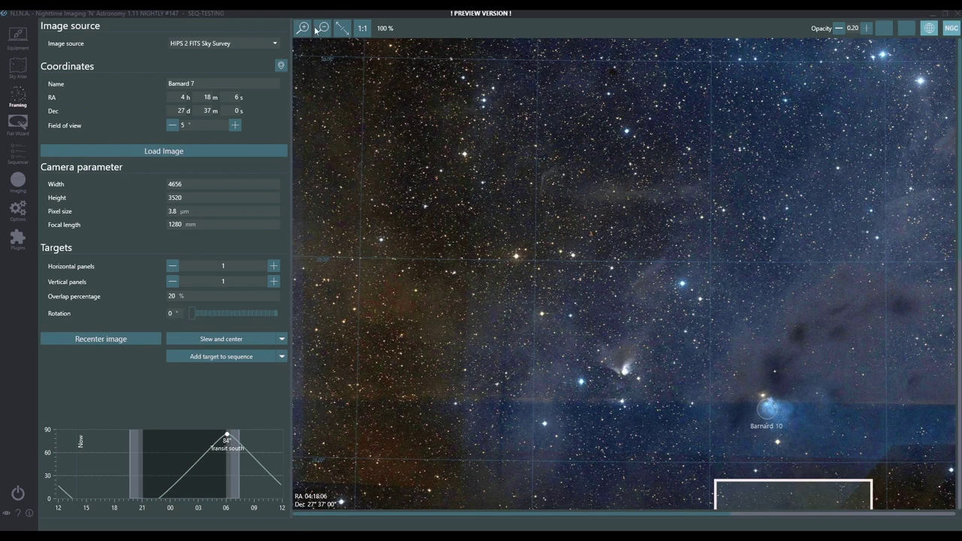
# Fit the framing image to the view and add Barnard 7 to the advanced sequencer with the MONO SHO - OFFSETS template.
pyautogui.click(342, 28)
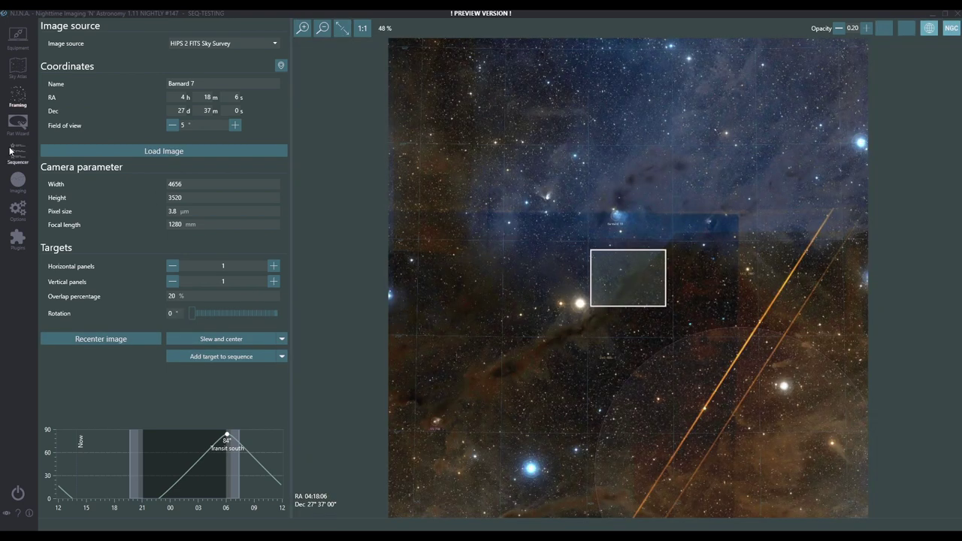
pyautogui.click(263, 359)
pyautogui.moveTo(282, 383)
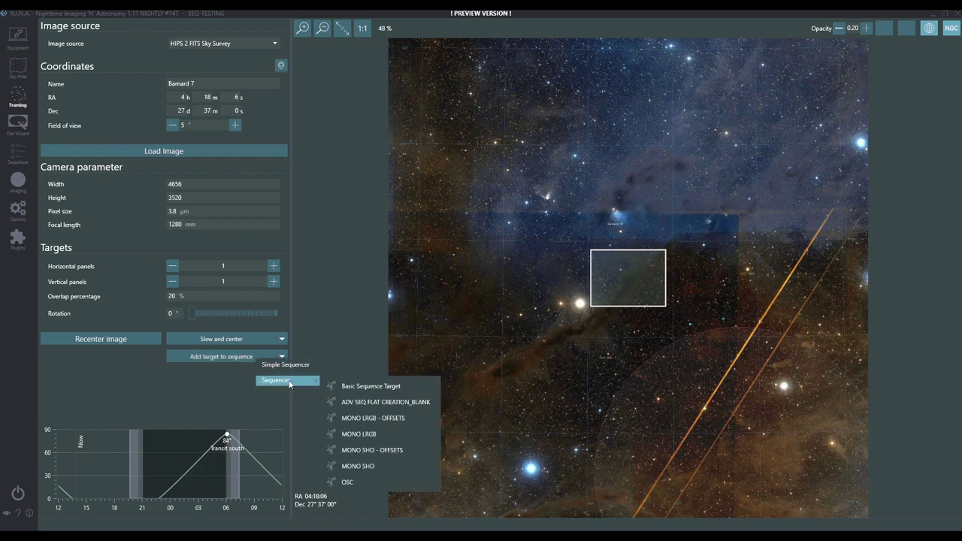
pyautogui.click(372, 451)
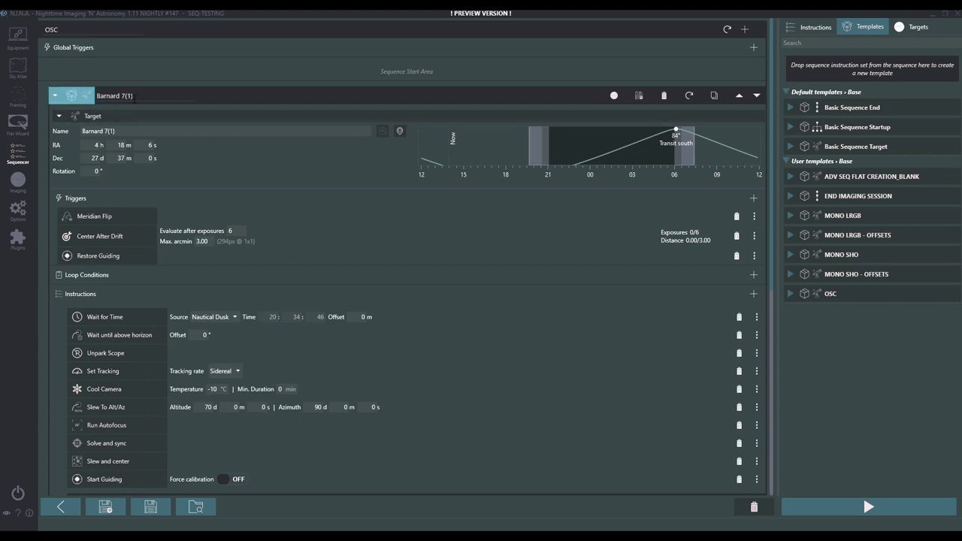
# Review the instructions of the Barnard 7 target set and remove it from the sequence.
pyautogui.scroll(-3, 391, 418)
pyautogui.scroll(-3, 391, 418)
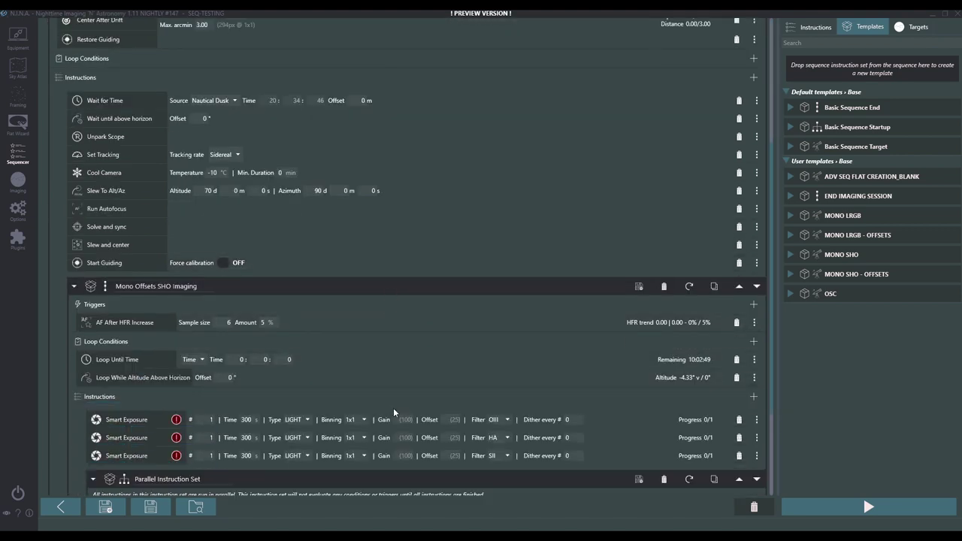
pyautogui.scroll(1, 464, 277)
pyautogui.scroll(5, 464, 276)
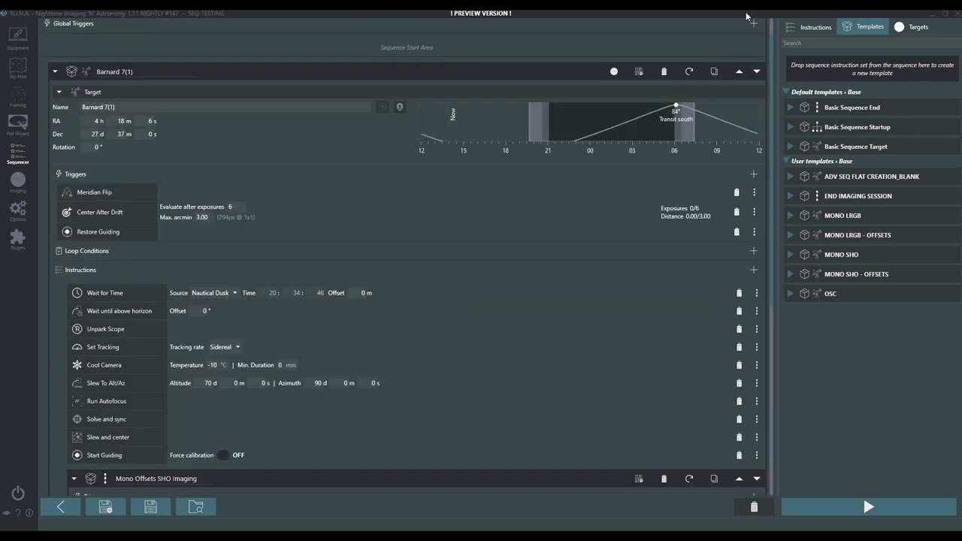
pyautogui.click(663, 71)
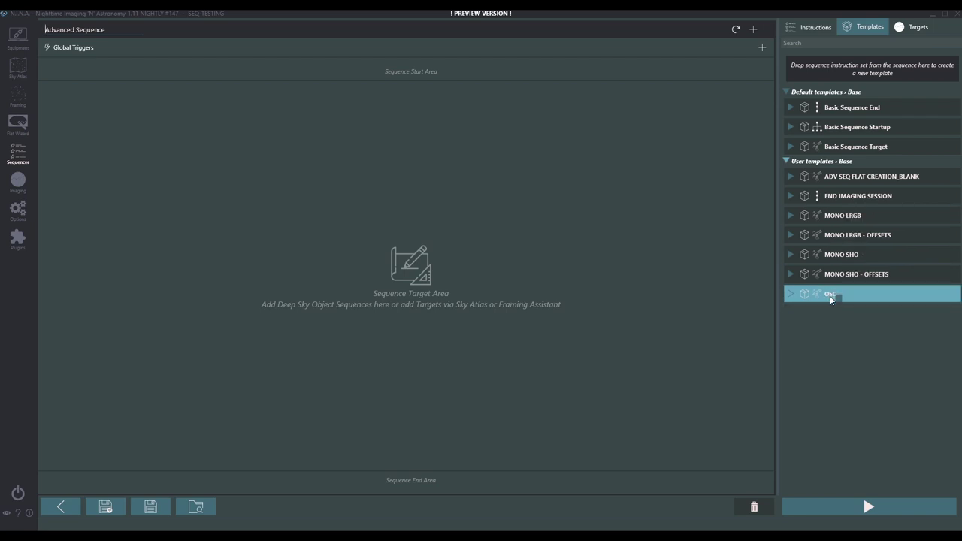
# Add the OSC template to the sequence target area and review its triggers.
pyautogui.moveTo(830, 297); pyautogui.dragTo(351, 246)
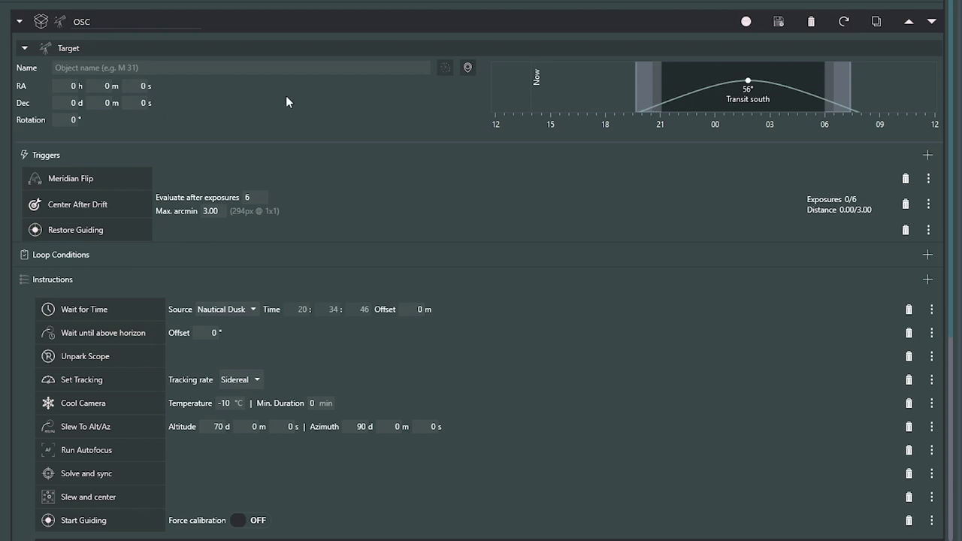
pyautogui.scroll(-2, 615, 397)
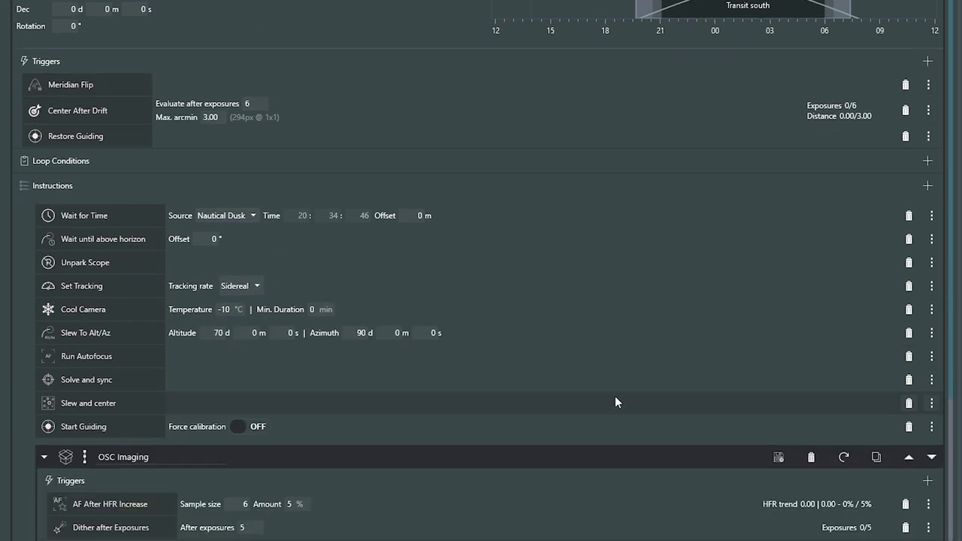
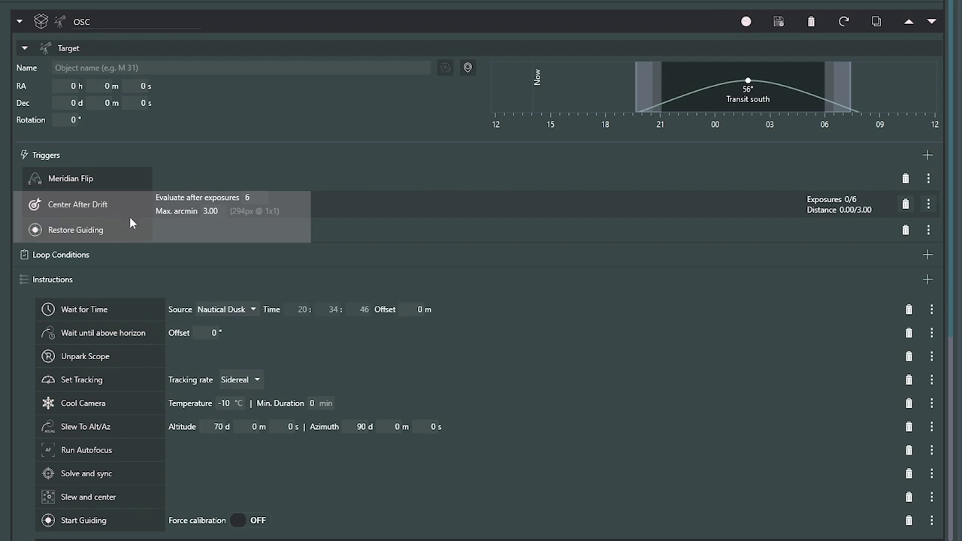
pyautogui.moveTo(120, 210); pyautogui.dragTo(122, 230)
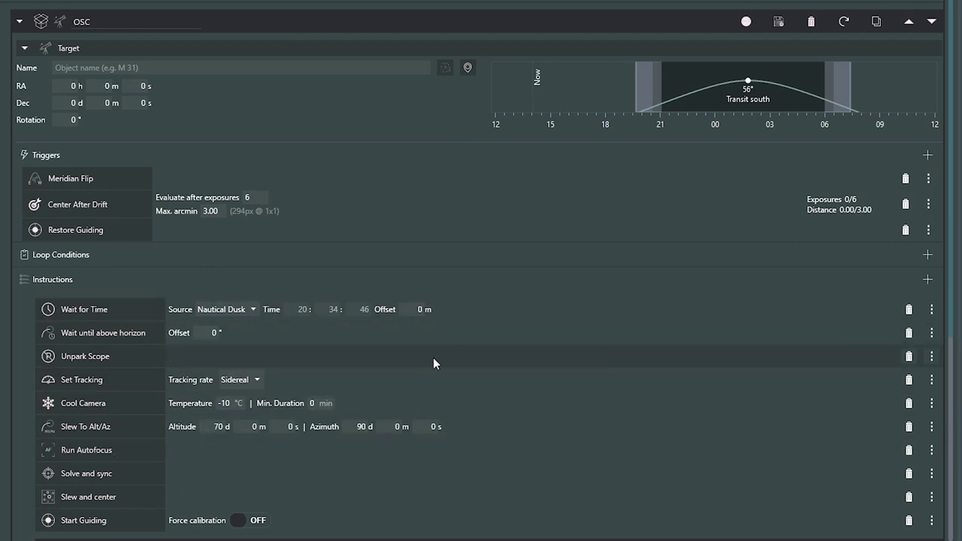
pyautogui.scroll(-2, 185, 356)
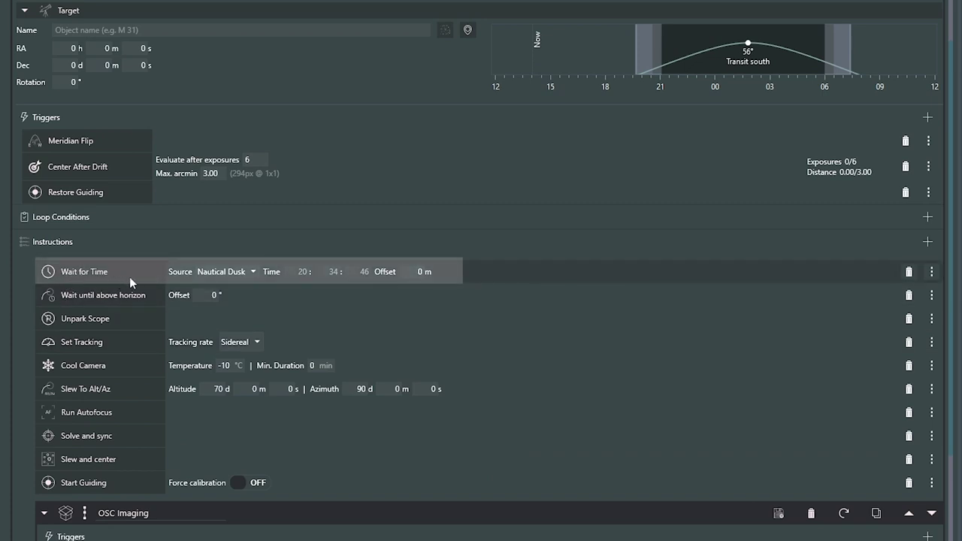
# Examine the Wait for Time source options, the tracking rate options and the remaining startup instructions of the OSC set.
pyautogui.click(254, 272)
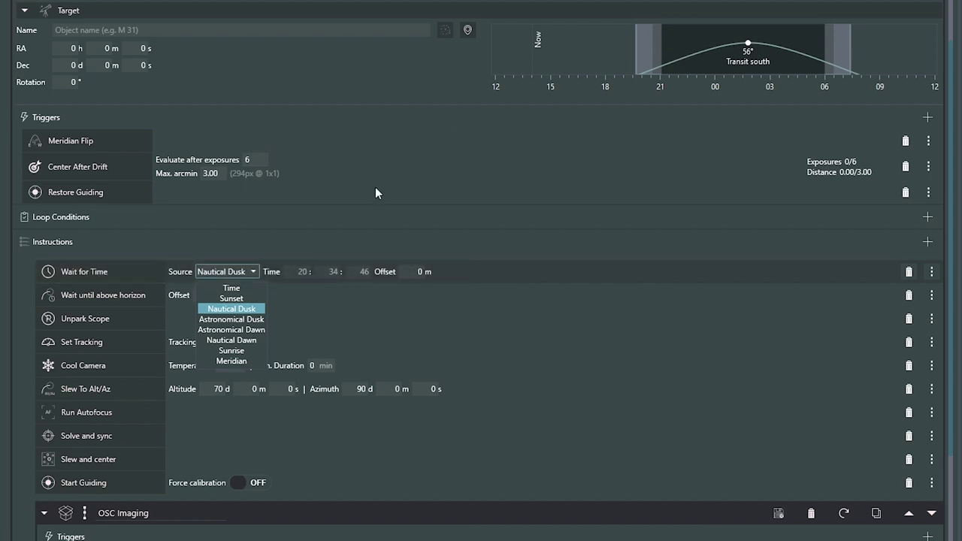
pyautogui.click(299, 263)
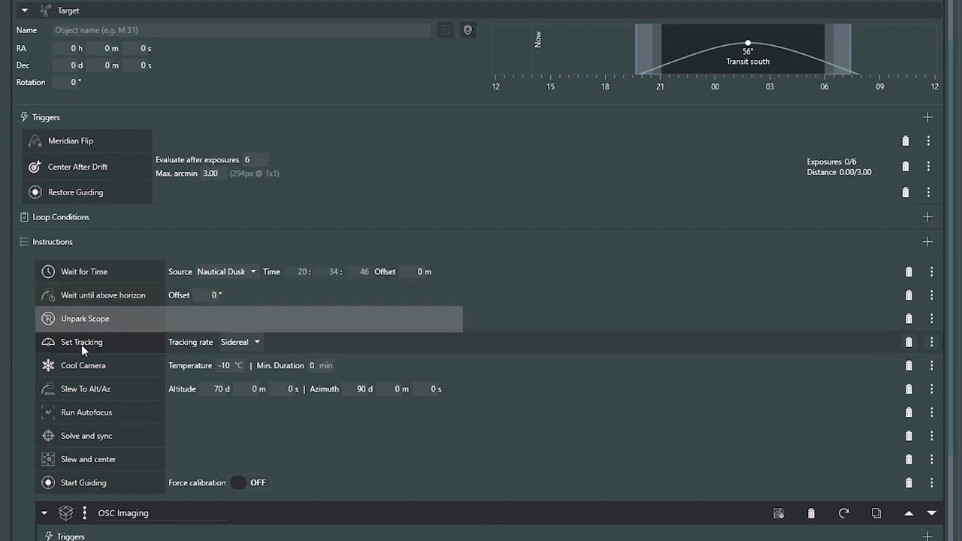
pyautogui.click(259, 343)
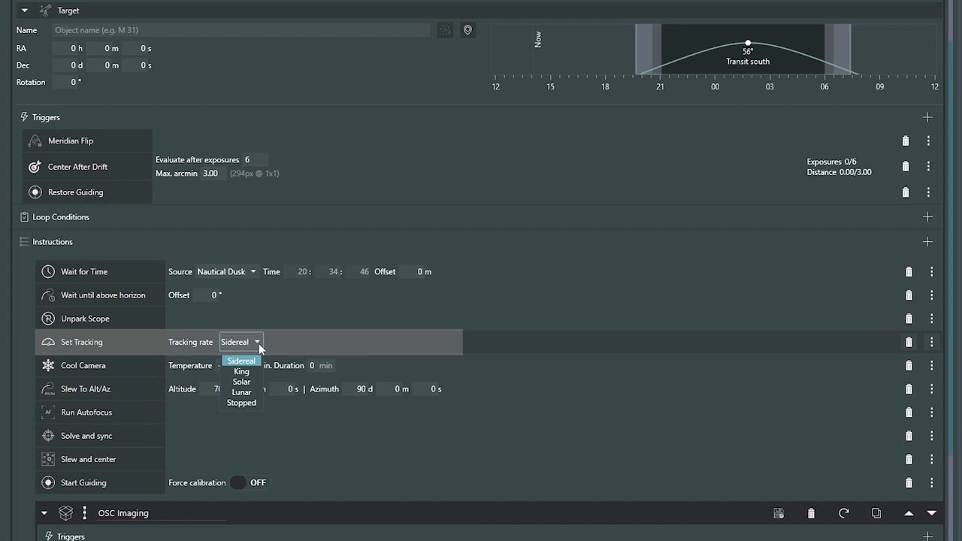
pyautogui.click(259, 344)
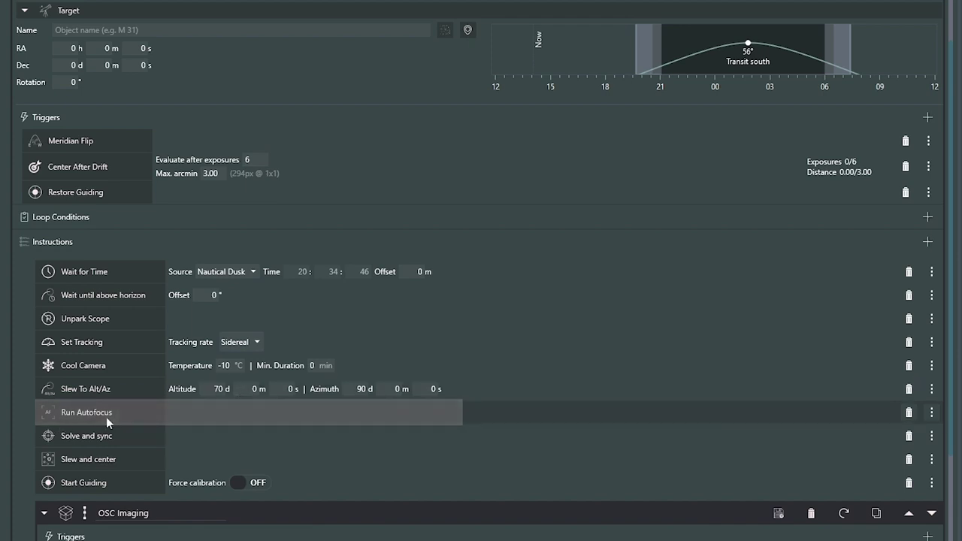
pyautogui.moveTo(94, 438); pyautogui.dragTo(186, 403)
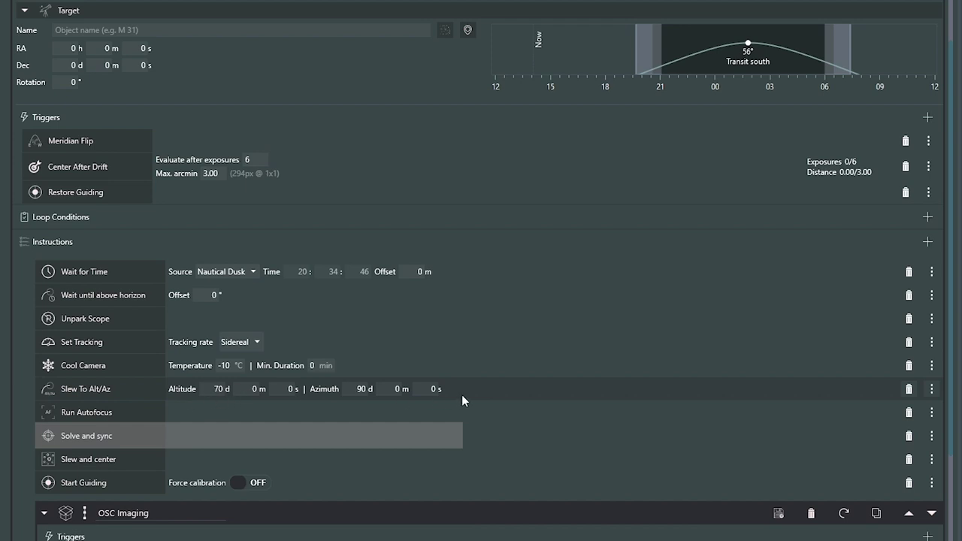
pyautogui.moveTo(466, 389)
pyautogui.mouseDown()
pyautogui.moveTo(145, 426)
pyautogui.moveTo(87, 416)
pyautogui.moveTo(104, 443)
pyautogui.moveTo(157, 400)
pyautogui.moveTo(73, 424)
pyautogui.moveTo(187, 398)
pyautogui.moveTo(110, 444)
pyautogui.mouseUp()
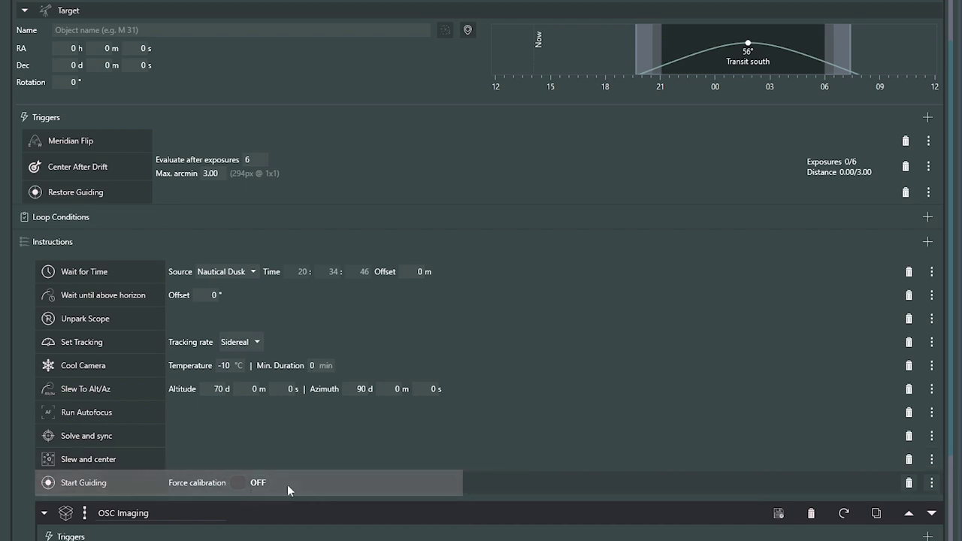
# Set the hour of the OSC Imaging Loop Until Time condition to 2 and switch its source to Nautical Dawn.
pyautogui.scroll(-4, 288, 484)
pyautogui.scroll(-2, 293, 481)
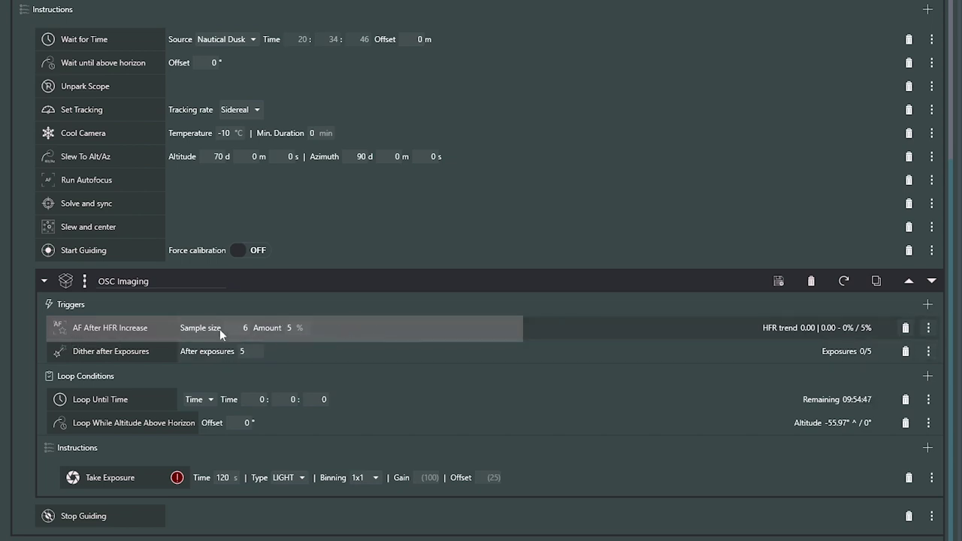
pyautogui.moveTo(219, 329)
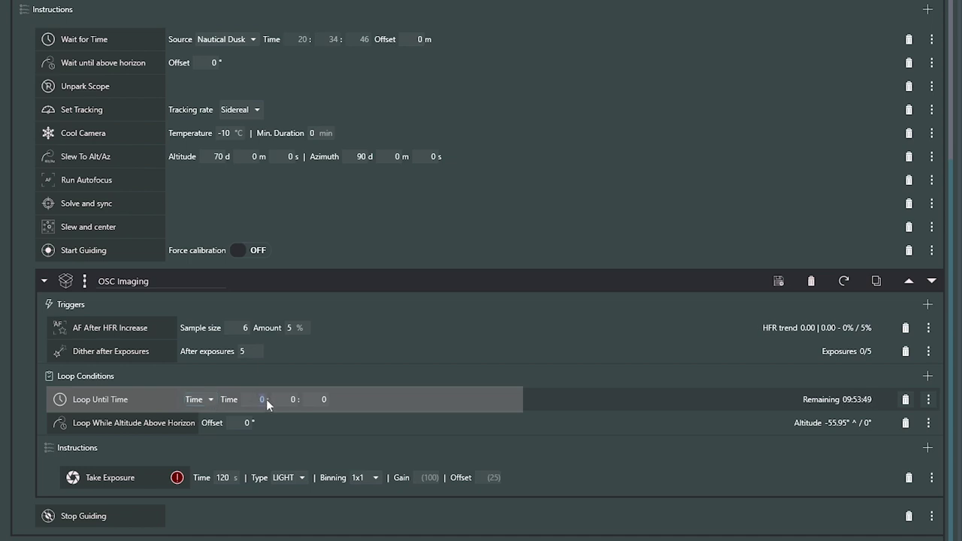
pyautogui.write('2')
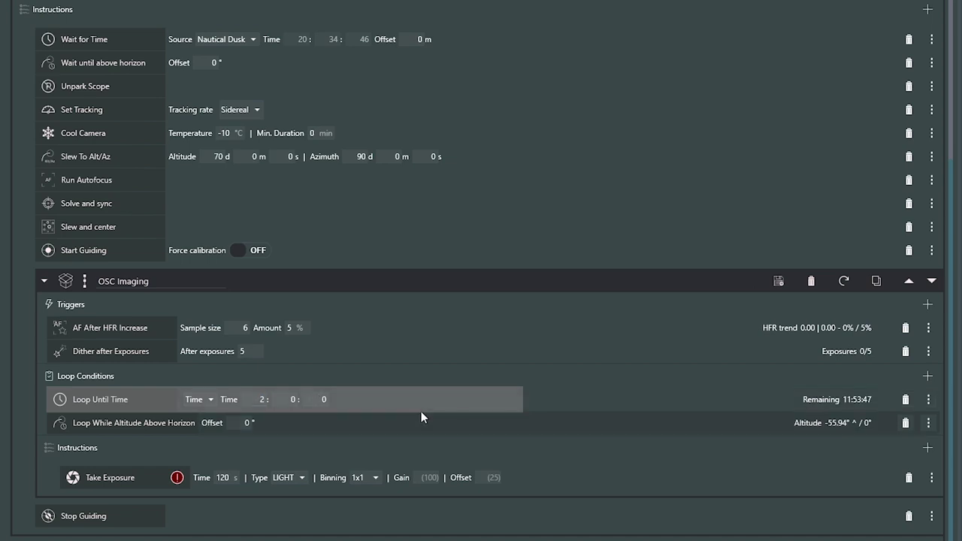
pyautogui.click(214, 400)
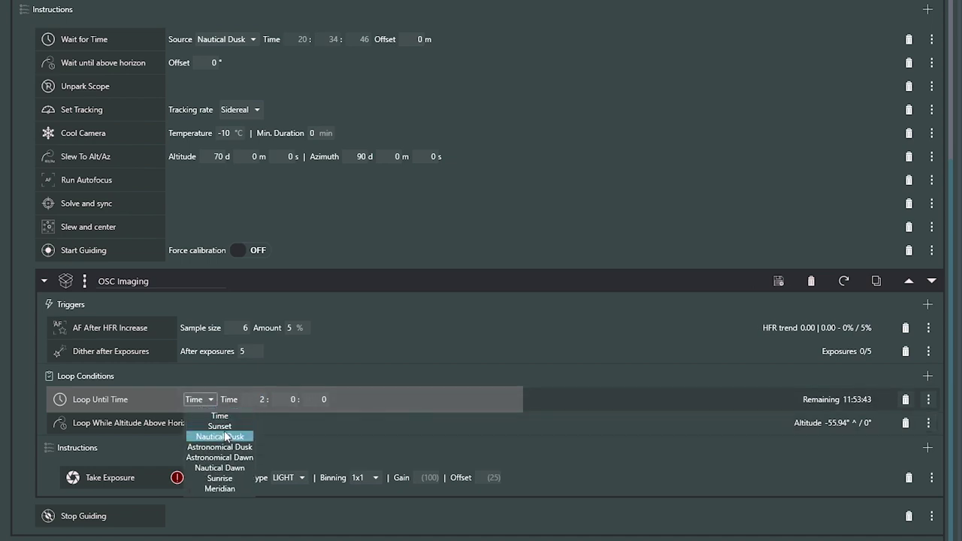
pyautogui.click(220, 467)
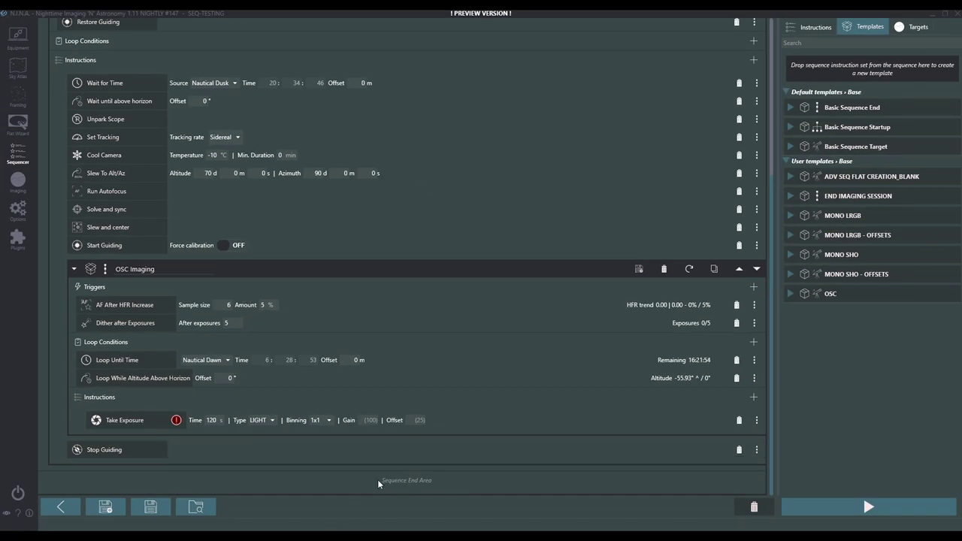
# Add the END IMAGING SESSION template to the sequence end area and remove it again.
pyautogui.moveTo(839, 197); pyautogui.dragTo(346, 482)
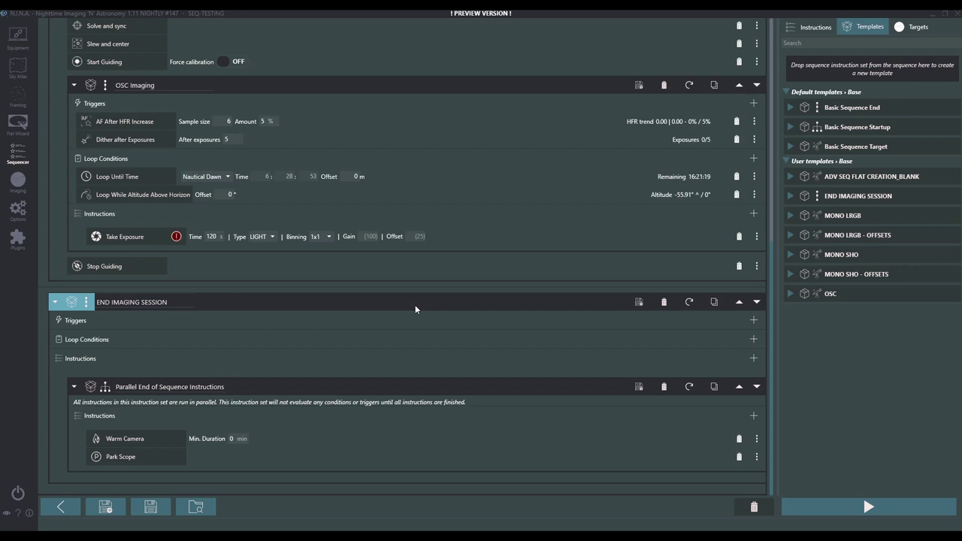
pyautogui.click(664, 301)
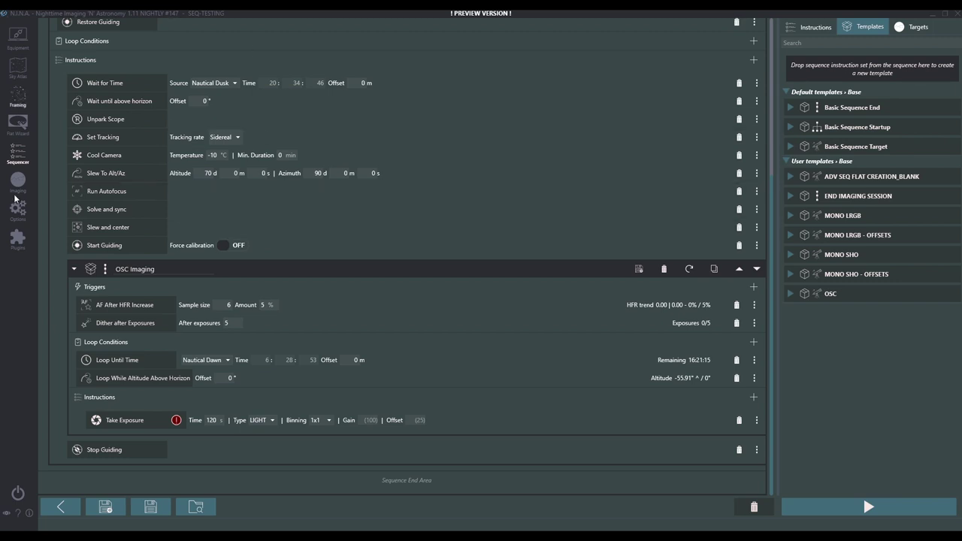
# Replace the OSC set in the sequence target area with the MONO LRGB template.
pyautogui.scroll(6, 687, 282)
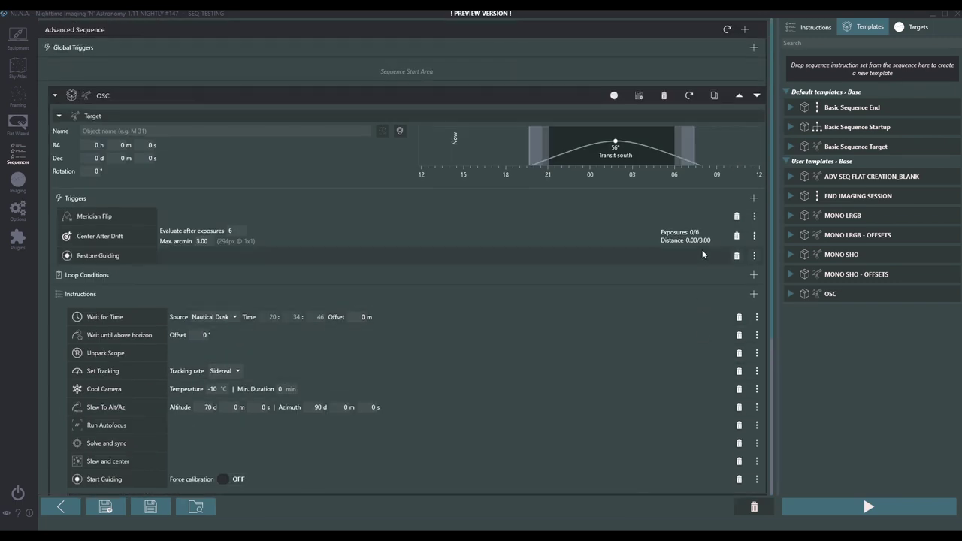
pyautogui.click(663, 95)
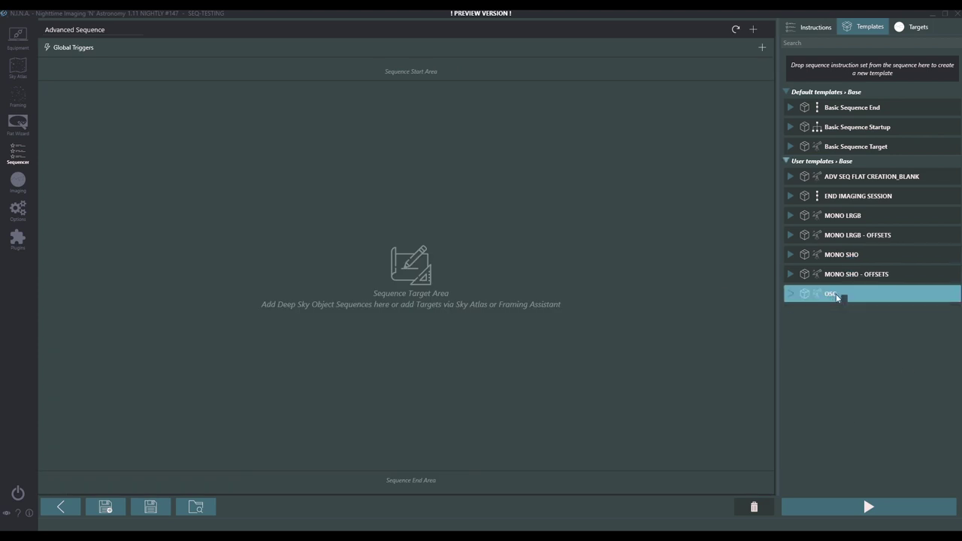
pyautogui.moveTo(853, 216)
pyautogui.mouseDown()
pyautogui.moveTo(485, 181)
pyautogui.moveTo(301, 180)
pyautogui.moveTo(289, 241)
pyautogui.moveTo(341, 225)
pyautogui.mouseUp()
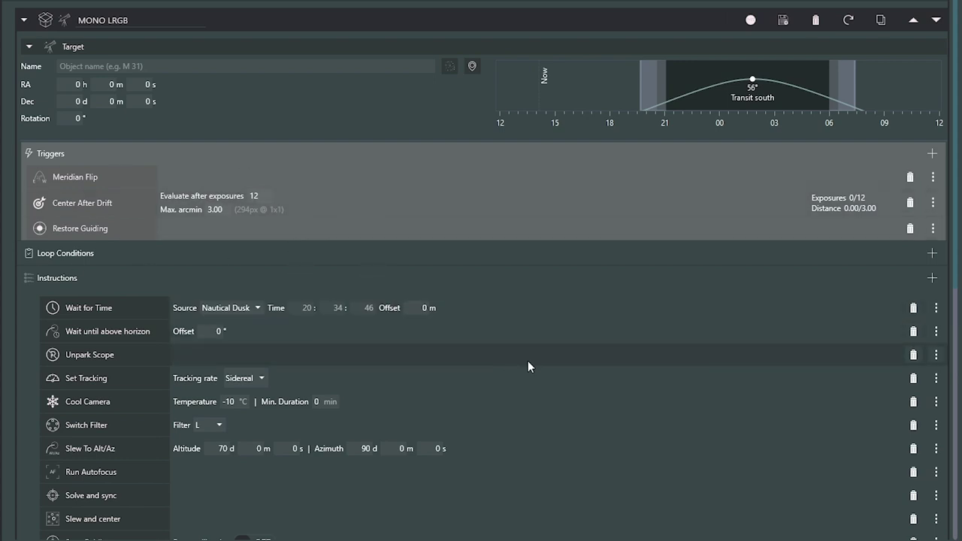
# Set the Mono LRGB Imaging Loop Until Time source to Nautical Dawn and select the exposure count of the B filter Smart Exposure.
pyautogui.scroll(-2, 528, 366)
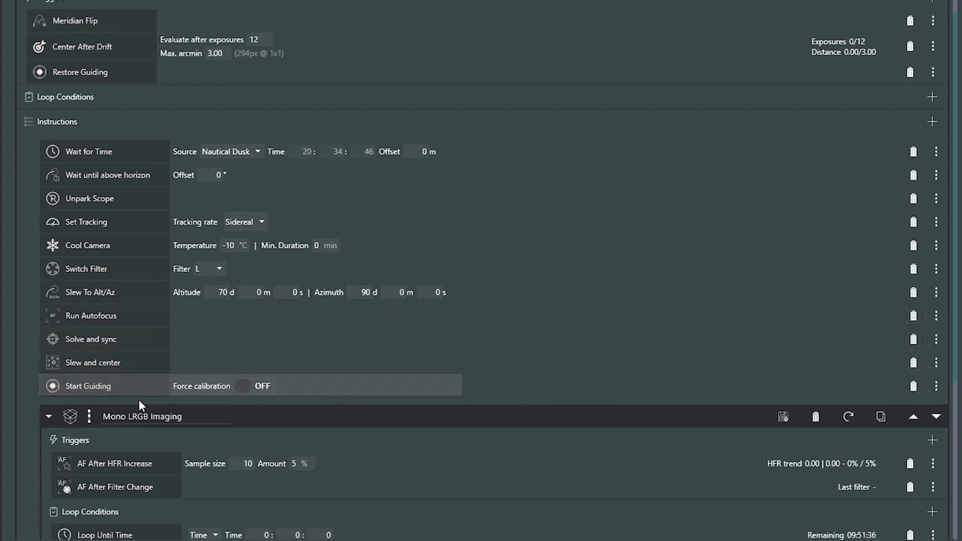
pyautogui.scroll(-4, 139, 404)
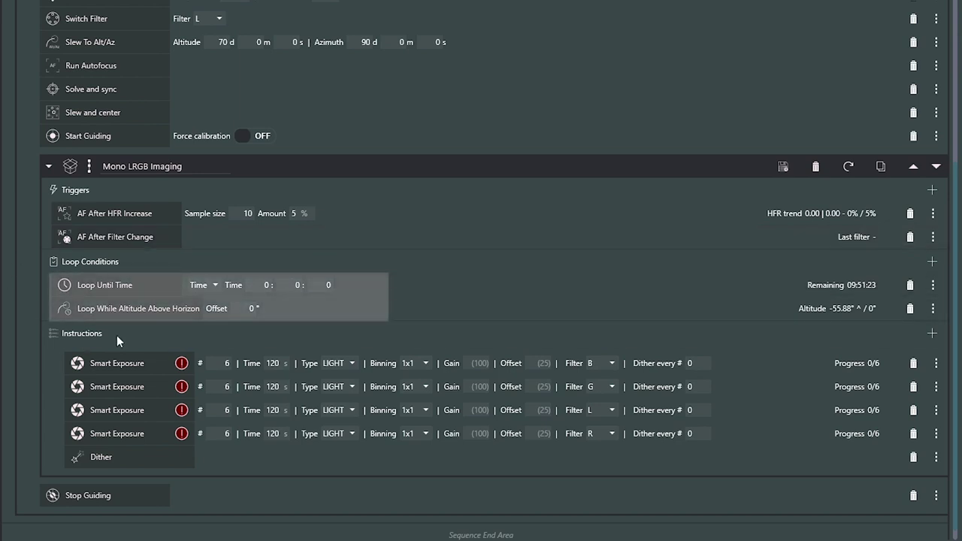
pyautogui.click(214, 286)
pyautogui.click(224, 353)
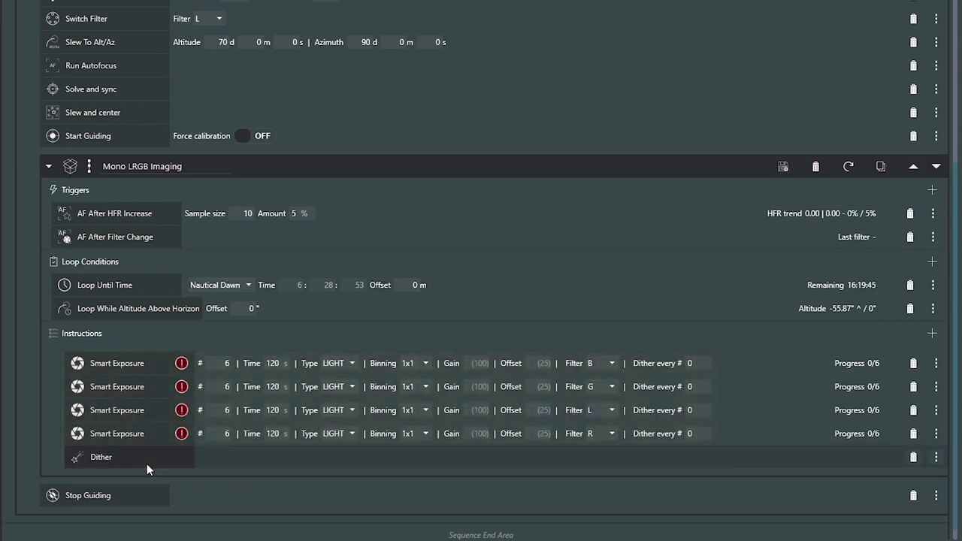
pyautogui.doubleClick(226, 363)
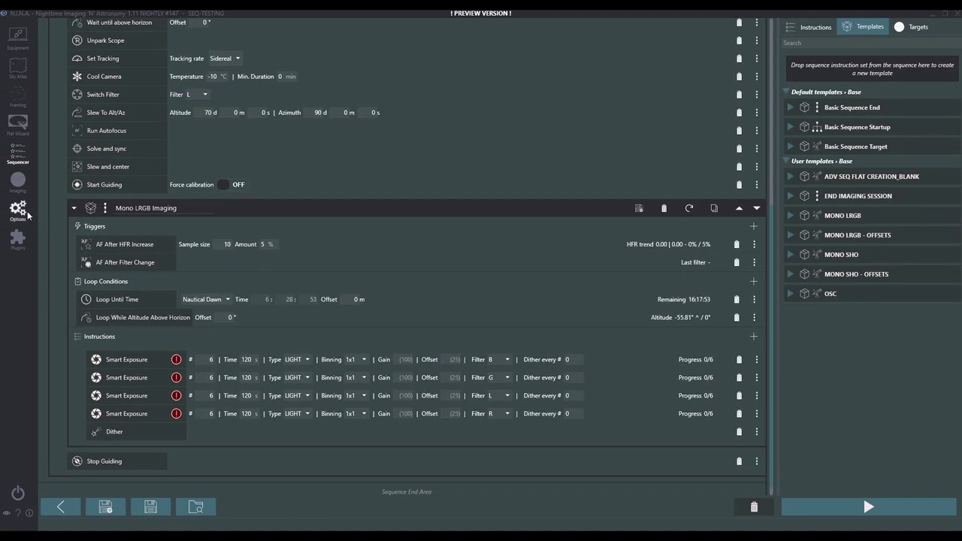
# Check the filter focus offsets in the autofocus options and return to the sequencer.
pyautogui.click(28, 215)
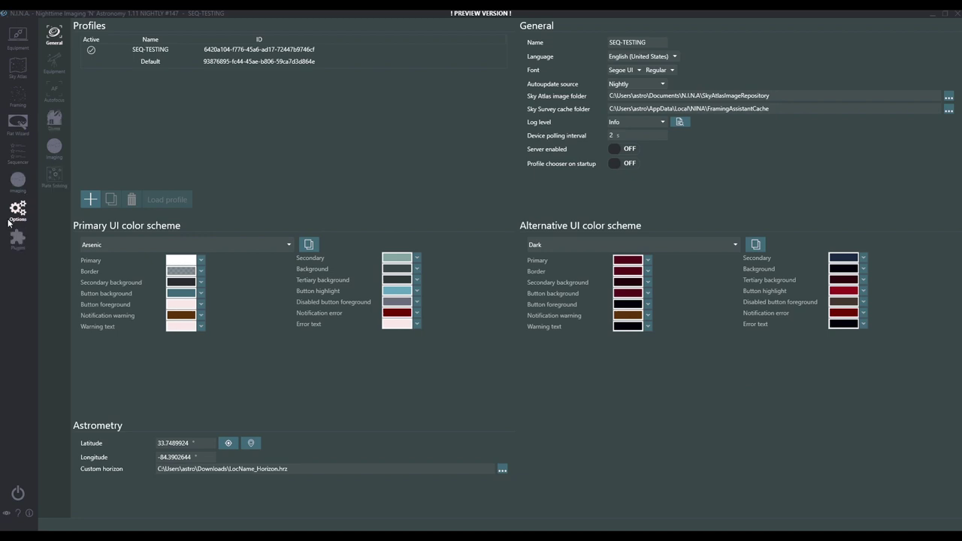
pyautogui.click(55, 92)
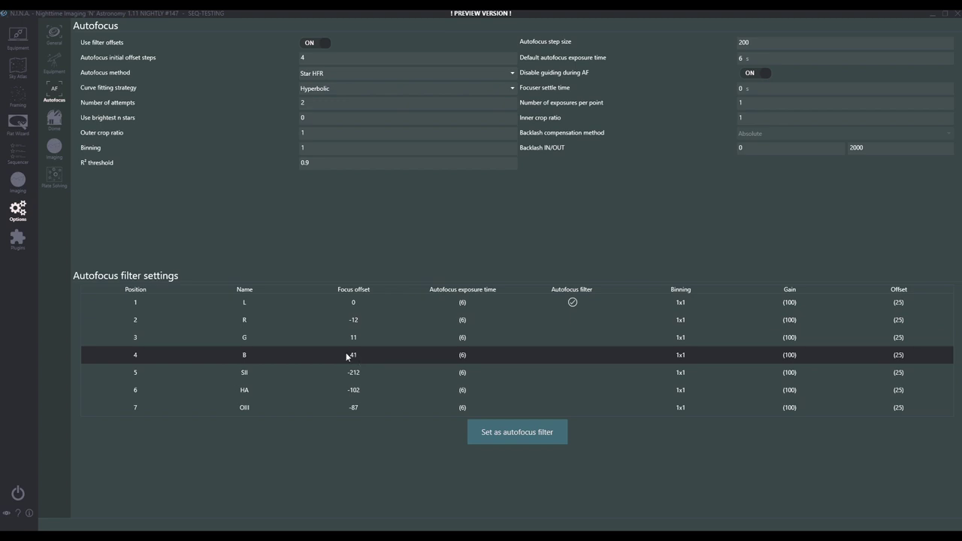
pyautogui.click(13, 167)
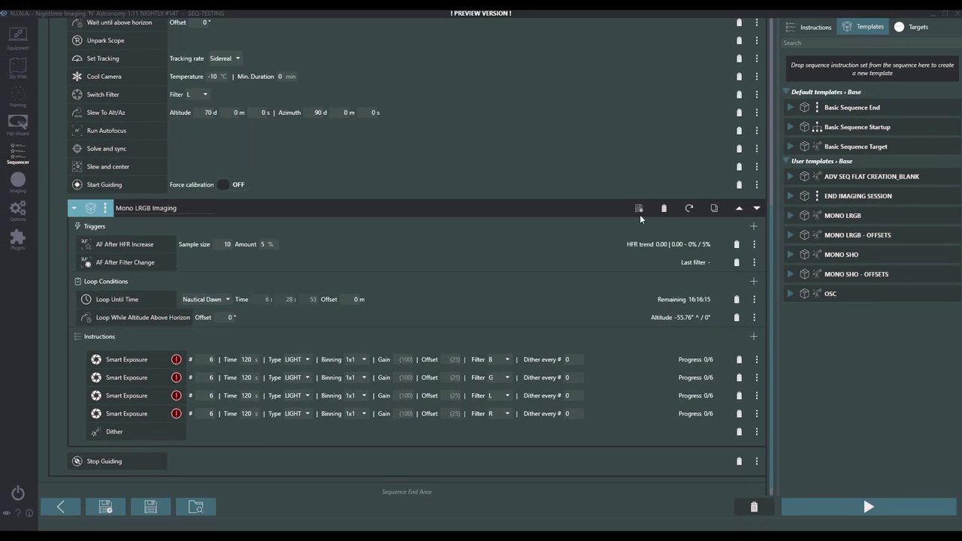
# Delete the MONO LRGB set from the sequence target area.
pyautogui.scroll(6, 645, 218)
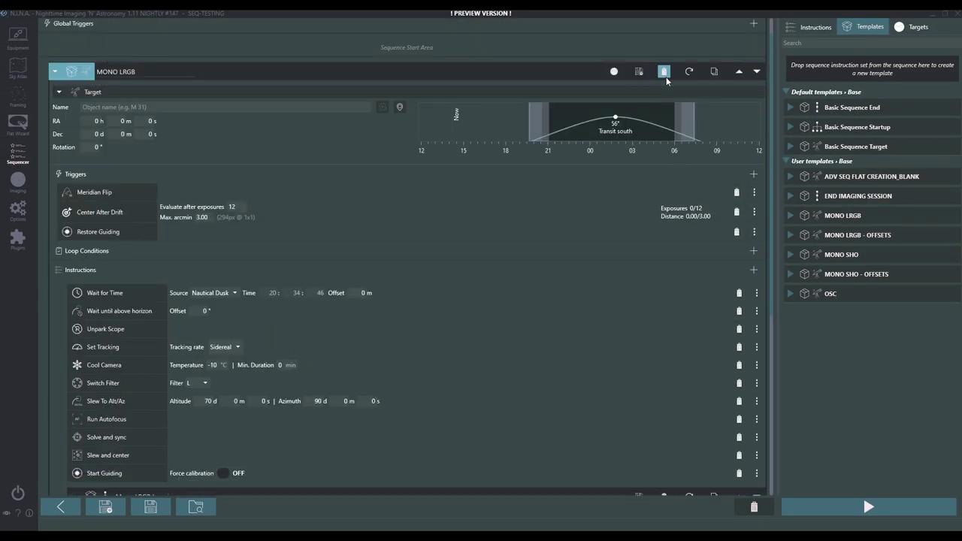
pyautogui.click(668, 73)
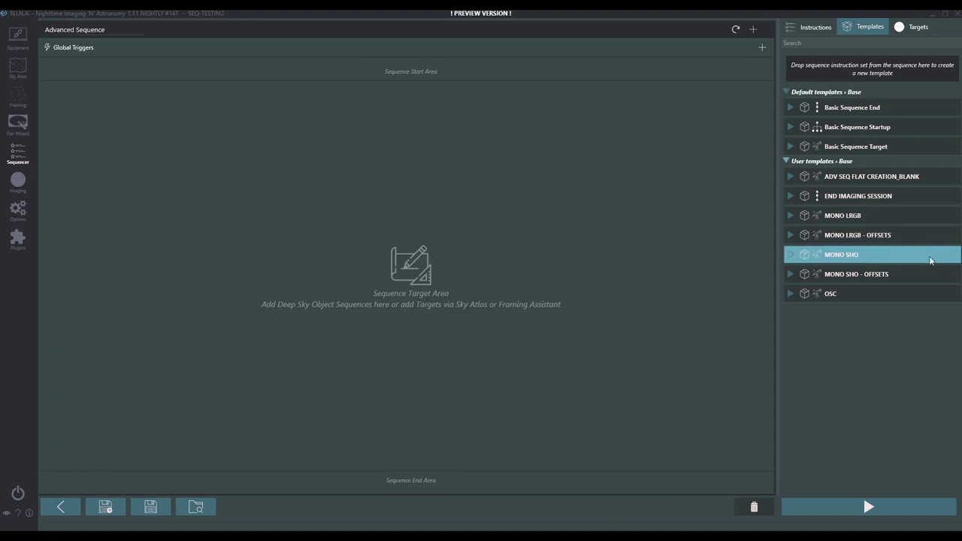
# Add the MONO SHO template to the sequence target area and set its imaging Loop Until Time source to Nautical Dawn.
pyautogui.moveTo(853, 256); pyautogui.dragTo(376, 233)
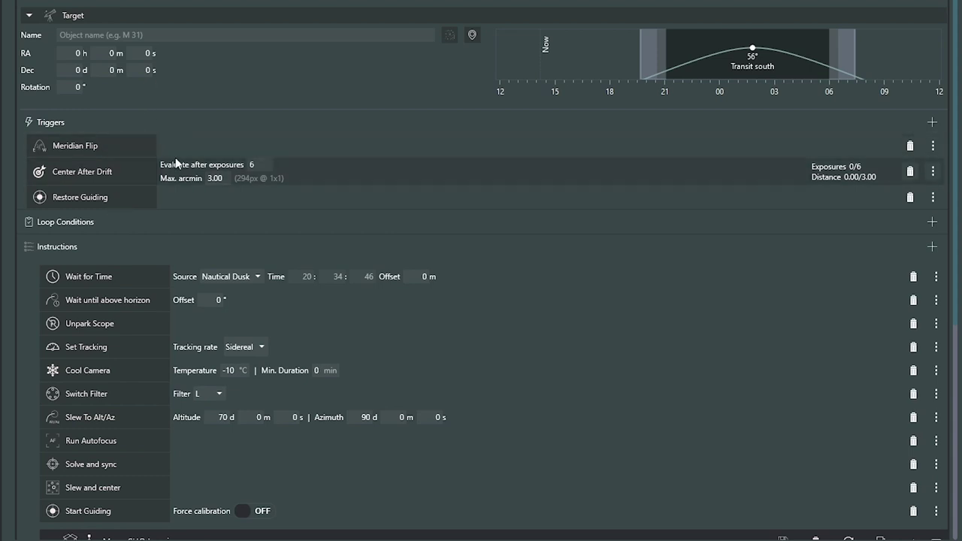
pyautogui.scroll(-3, 263, 375)
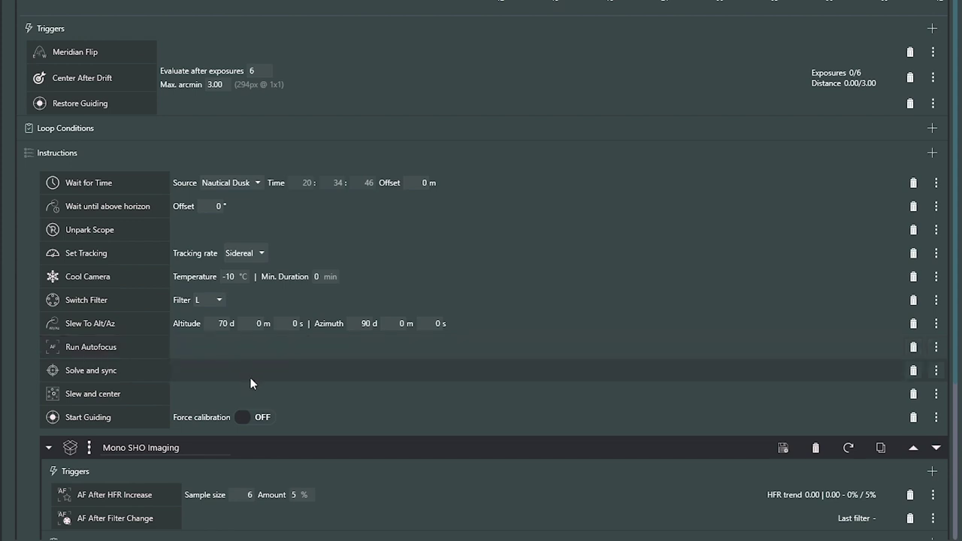
pyautogui.scroll(-5, 244, 371)
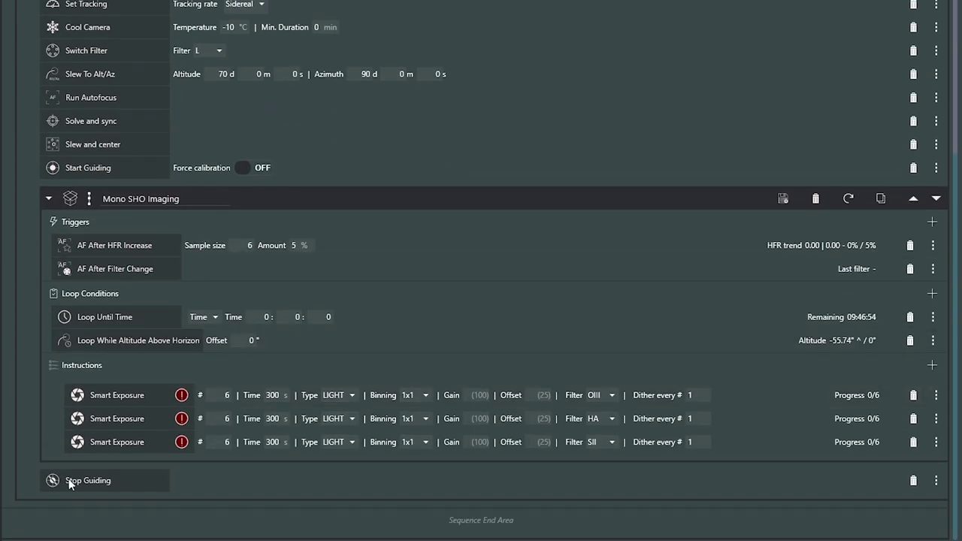
pyautogui.click(209, 320)
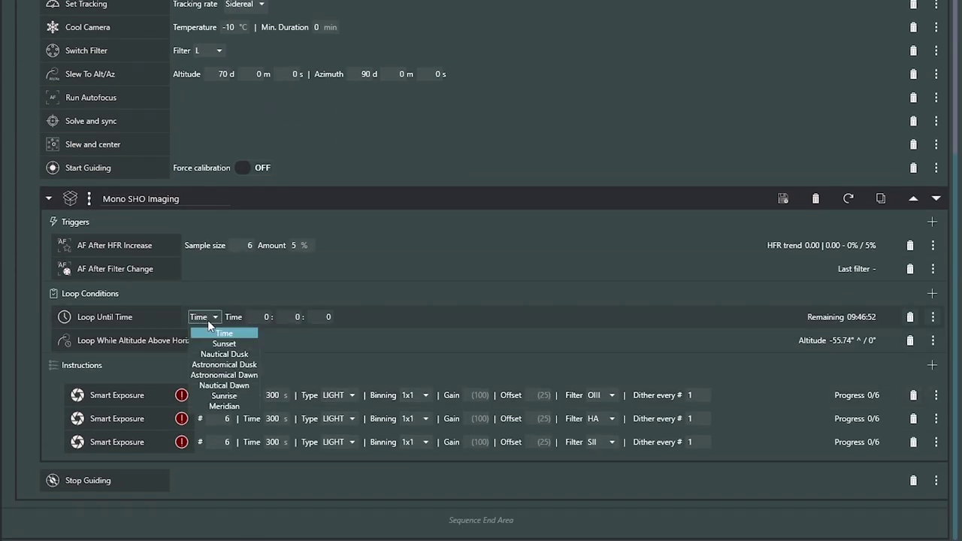
pyautogui.click(226, 385)
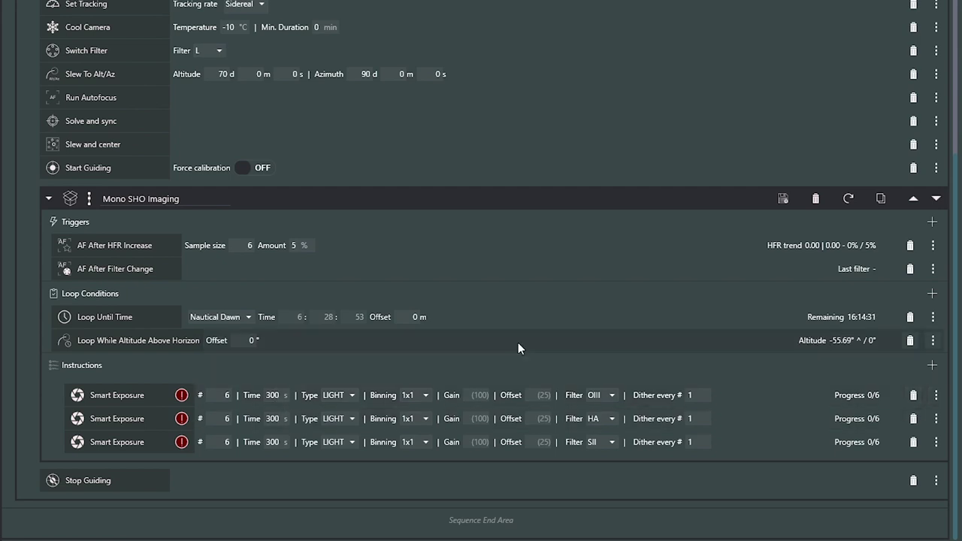
# Replace the MONO SHO set in the sequence target area with the MONO LRGB - OFFSETS template.
pyautogui.scroll(4, 520, 316)
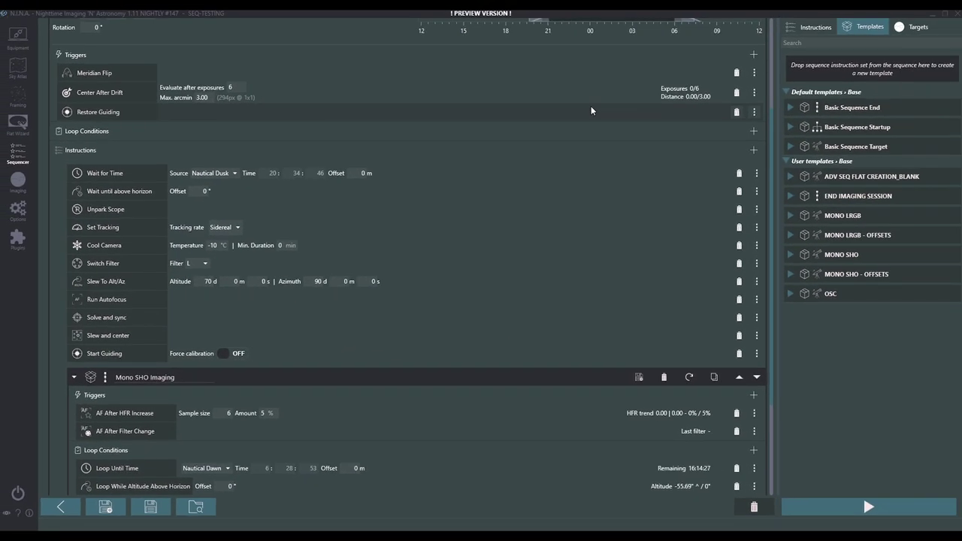
pyautogui.scroll(4, 621, 155)
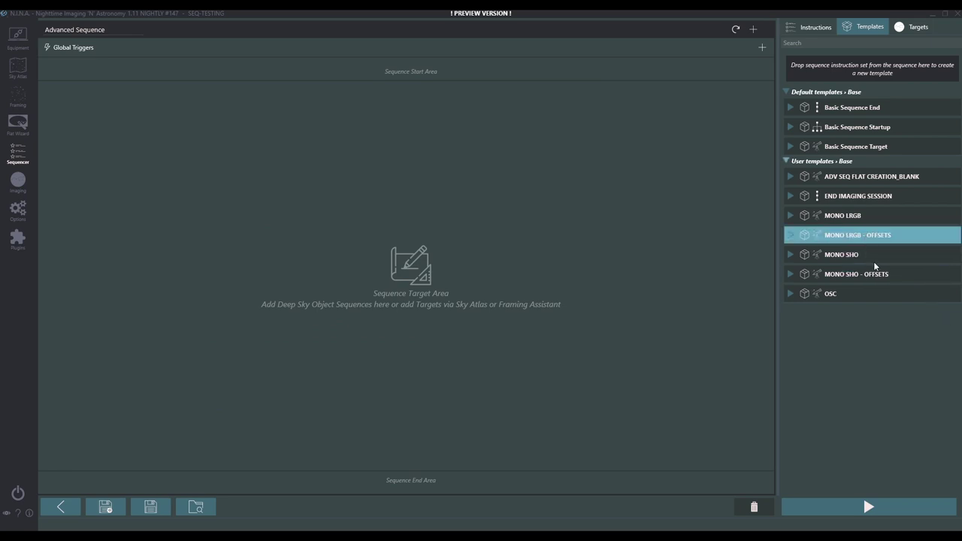
pyautogui.moveTo(872, 235)
pyautogui.mouseDown()
pyautogui.moveTo(402, 215)
pyautogui.moveTo(371, 223)
pyautogui.mouseUp()
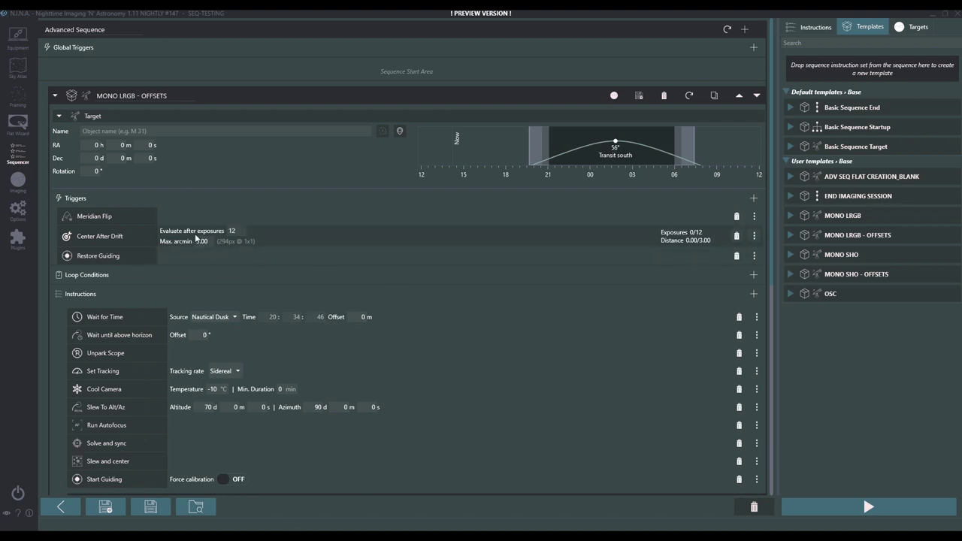
# Examine the filter offsets setting and the autofocus filter assignment in the autofocus options, and return to the sequencer.
pyautogui.scroll(-3, 250, 421)
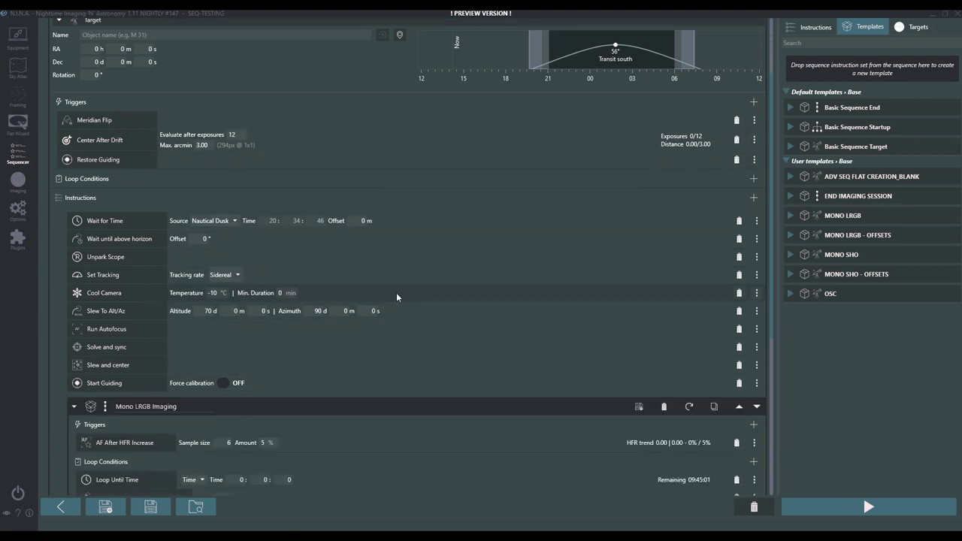
pyautogui.scroll(-3, 397, 297)
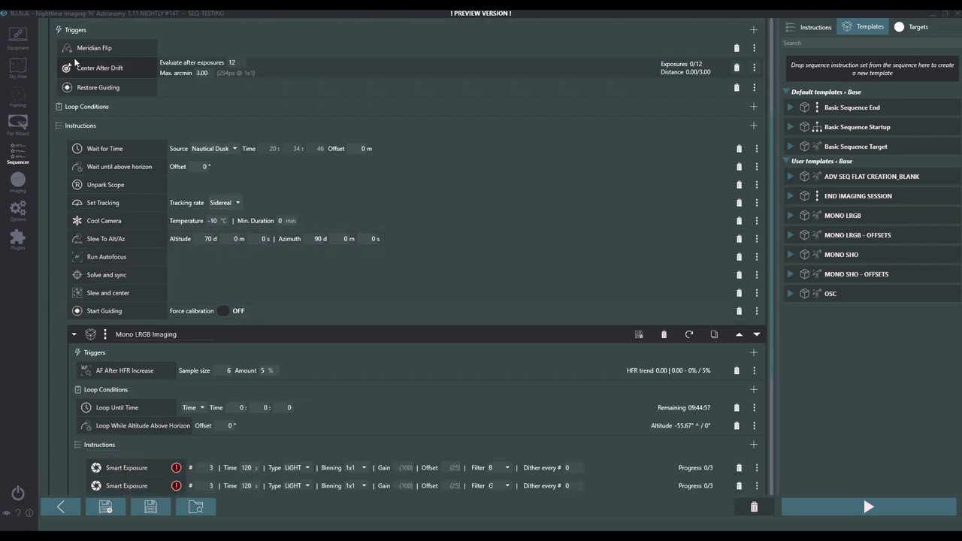
pyautogui.click(17, 209)
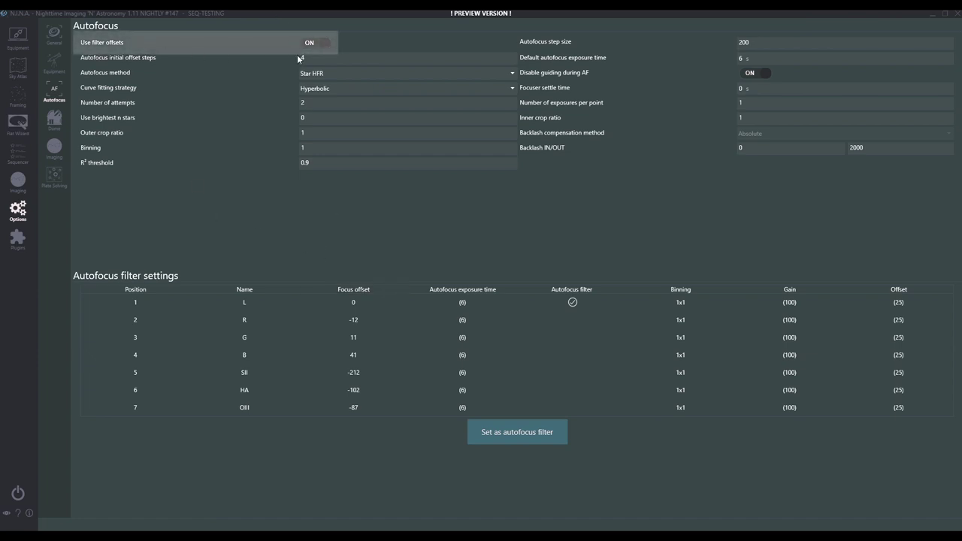
pyautogui.click(388, 317)
pyautogui.click(141, 304)
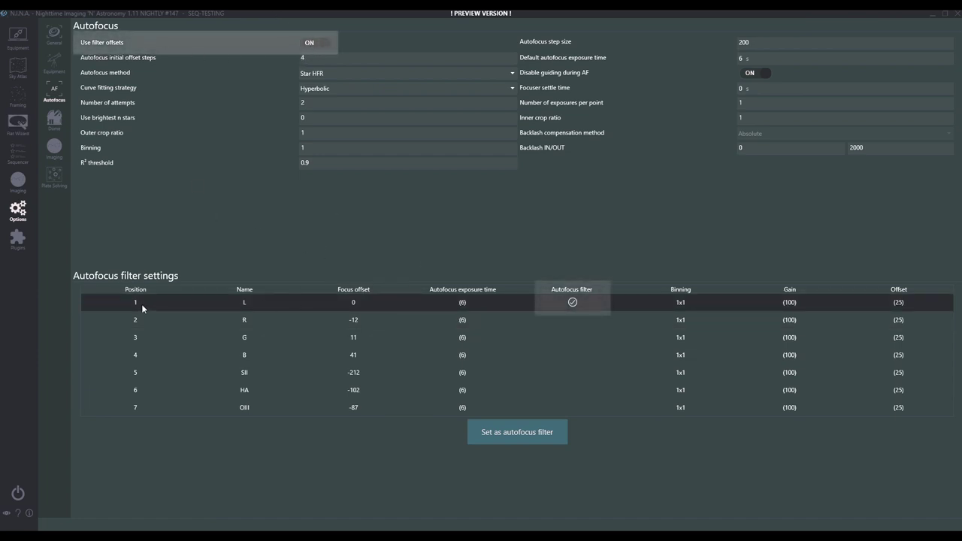
pyautogui.click(305, 318)
pyautogui.click(599, 305)
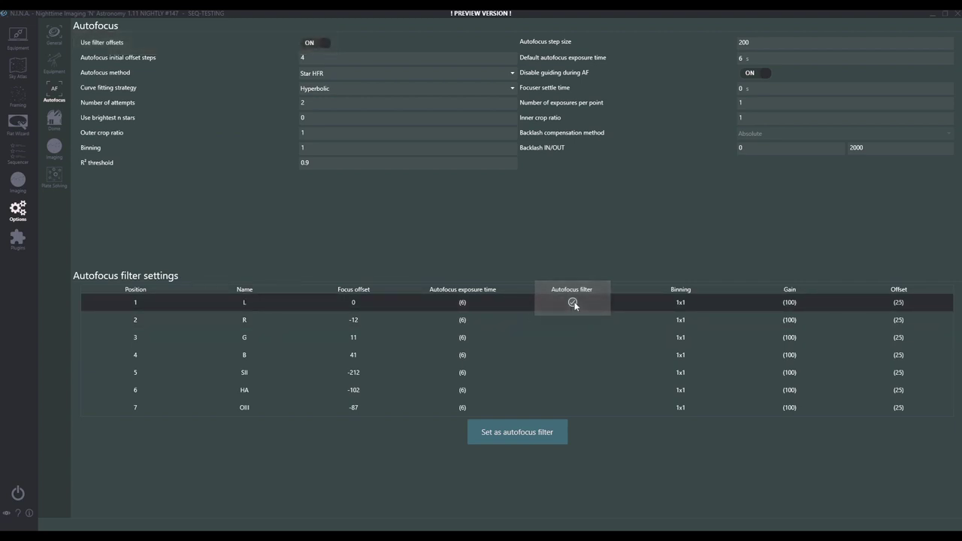
pyautogui.click(17, 153)
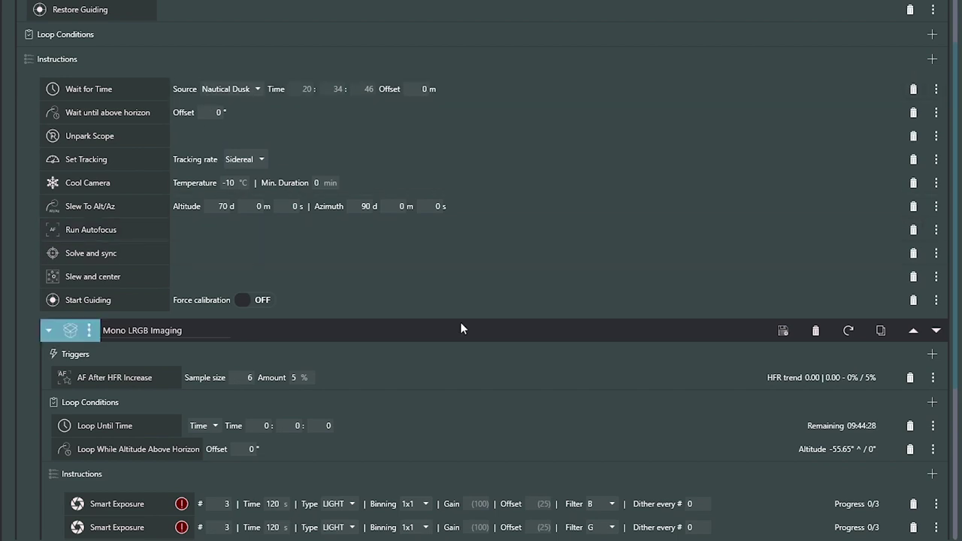
# Review the offsets version of the Mono LRGB Imaging set, including the source options of its Loop Until Time condition.
pyautogui.scroll(-3, 458, 323)
pyautogui.scroll(-2, 124, 380)
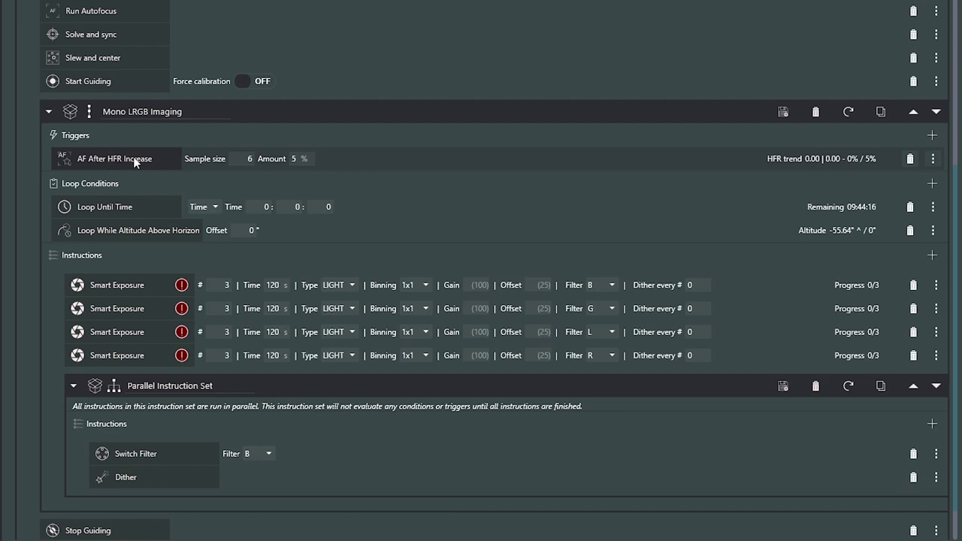
pyautogui.click(203, 207)
pyautogui.press('Escape')
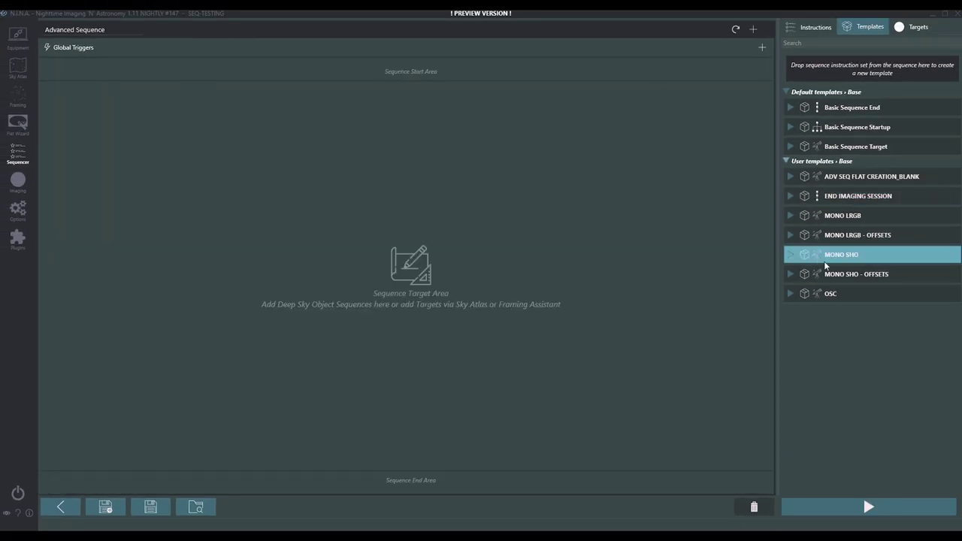
# Add the MONO SHO - OFFSETS template to the sequence target area and set its Loop Until Time source to Nautical Dawn.
pyautogui.moveTo(832, 277)
pyautogui.mouseDown()
pyautogui.moveTo(307, 217)
pyautogui.moveTo(374, 245)
pyautogui.moveTo(418, 364)
pyautogui.mouseUp()
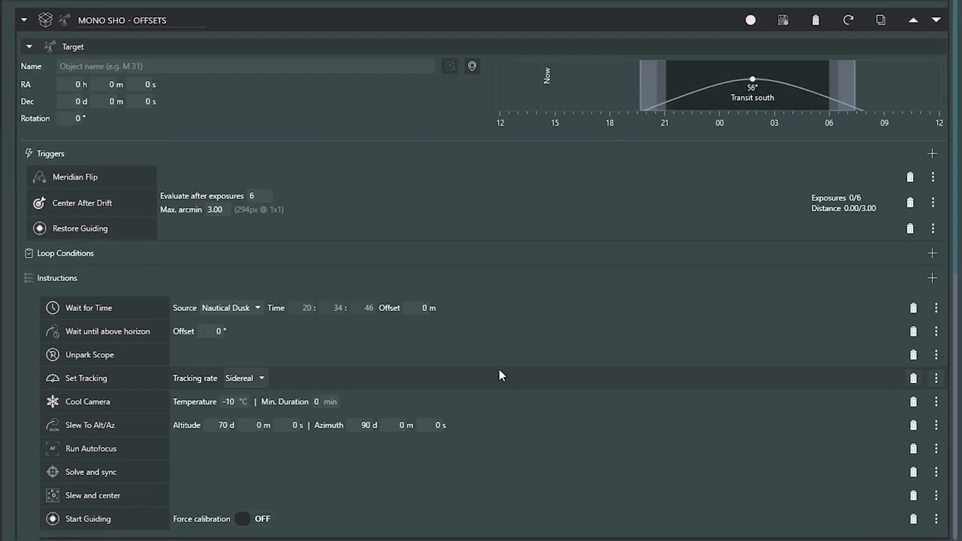
pyautogui.scroll(-10, 501, 368)
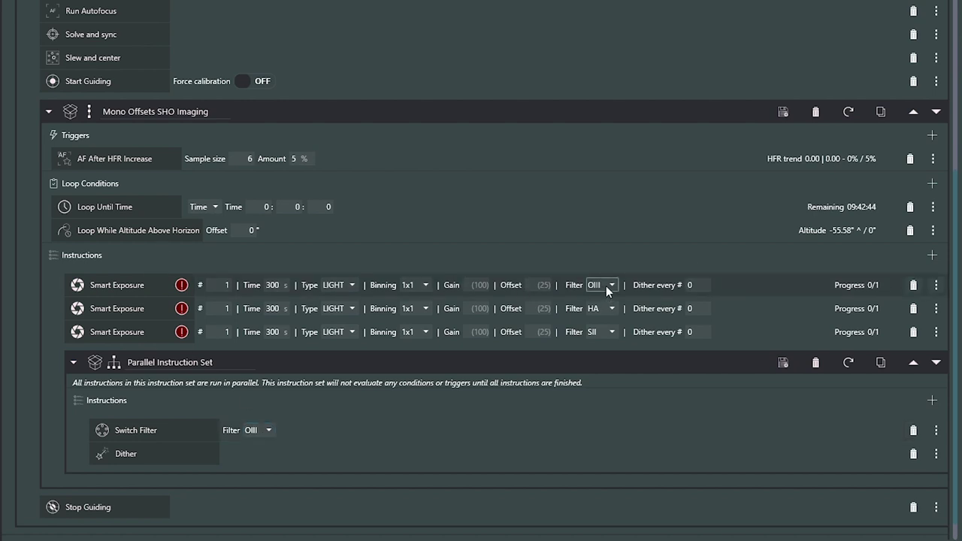
pyautogui.click(216, 207)
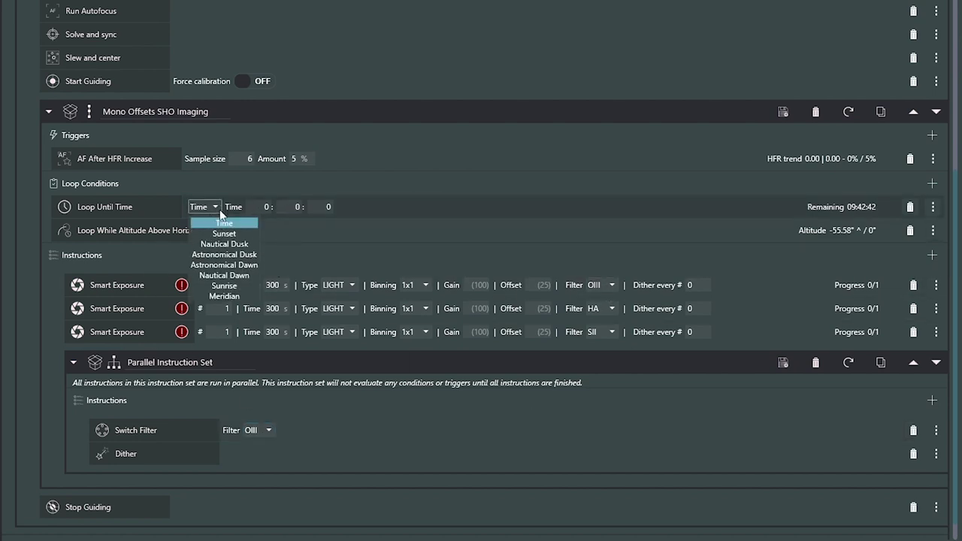
pyautogui.click(224, 275)
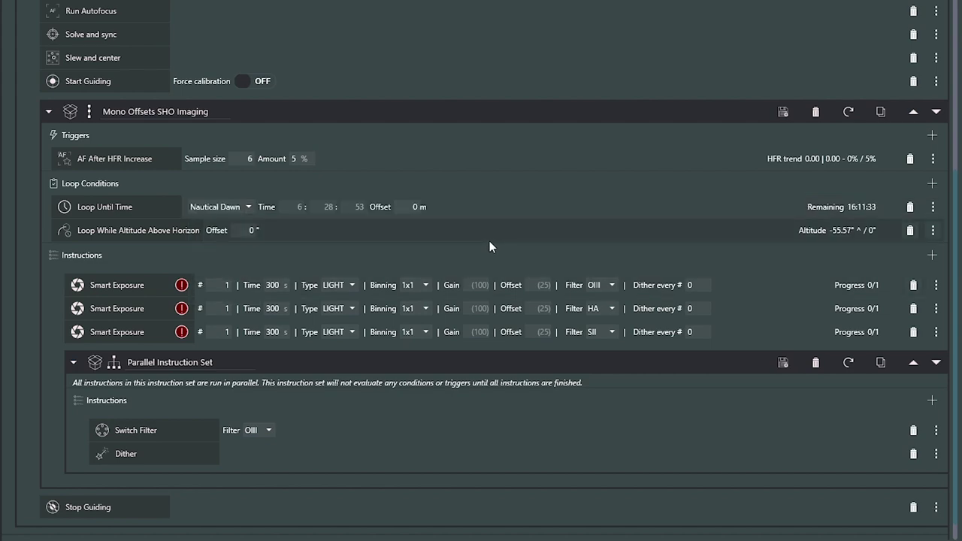
# Delete the MONO SHO - OFFSETS set from the sequence target area.
pyautogui.scroll(10, 561, 244)
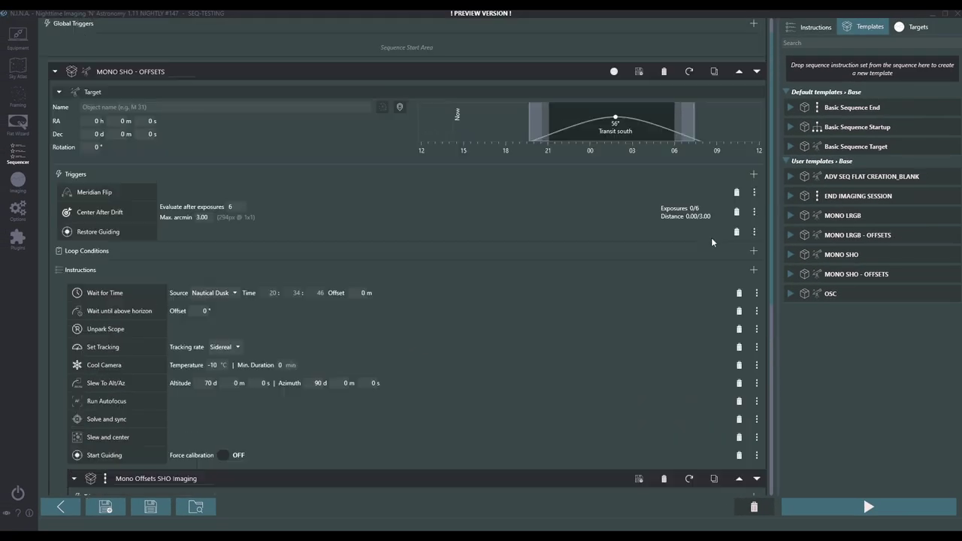
pyautogui.scroll(2, 713, 242)
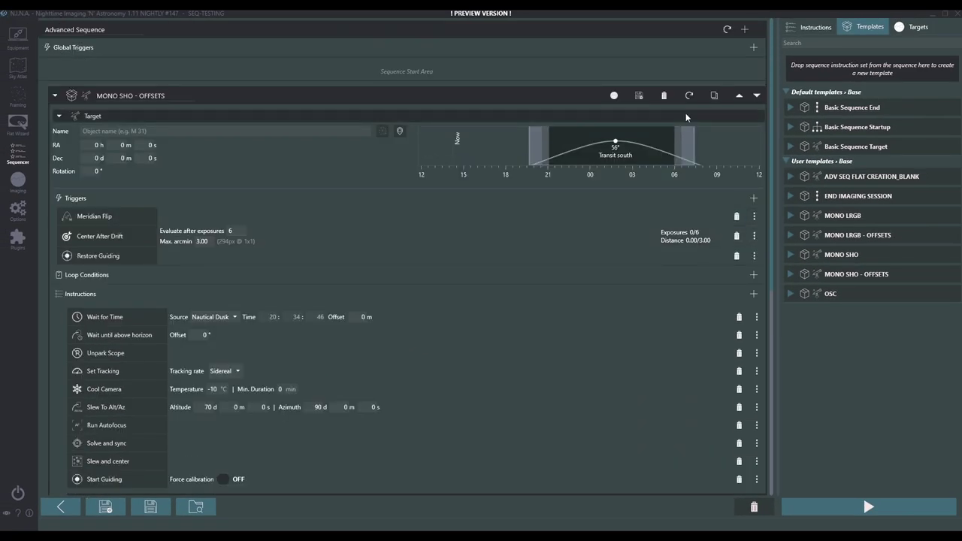
pyautogui.click(664, 94)
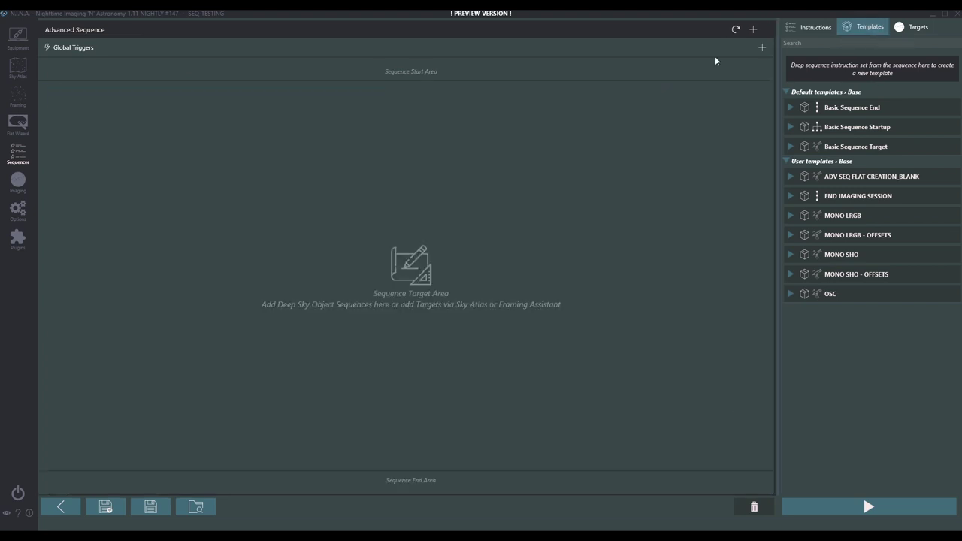
# Run an unfiltered Sky Atlas search and send the Filamentary Nebula (NGC 6960) to the framing assistant.
pyautogui.click(17, 67)
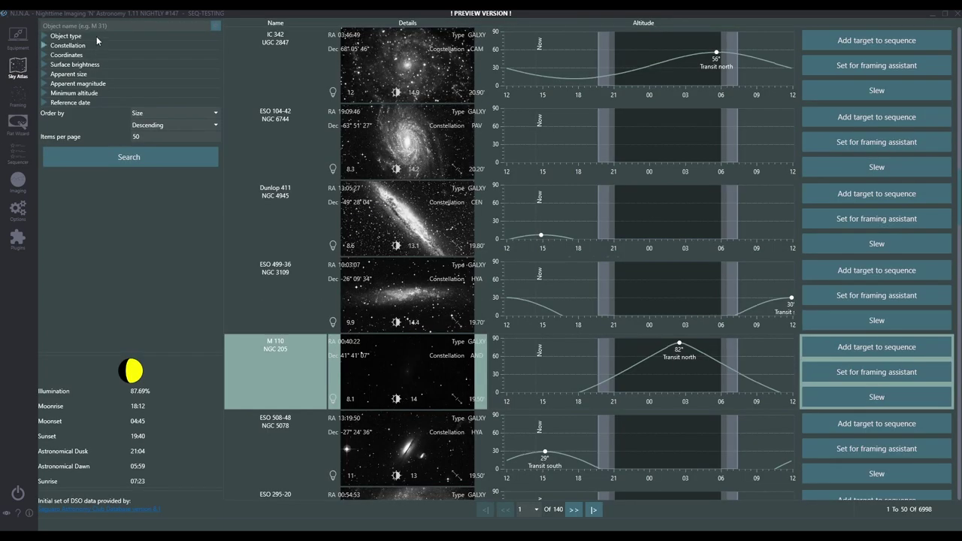
pyautogui.click(131, 157)
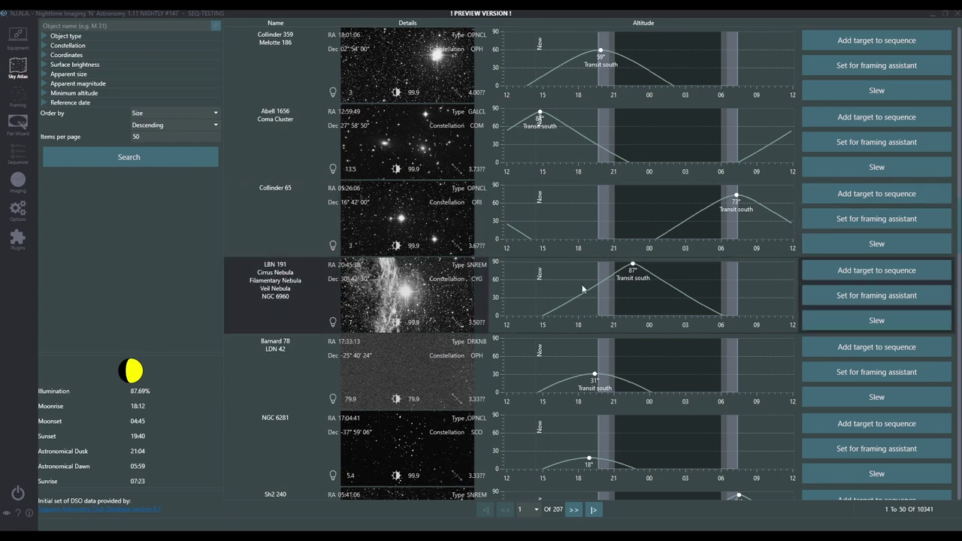
pyautogui.click(866, 299)
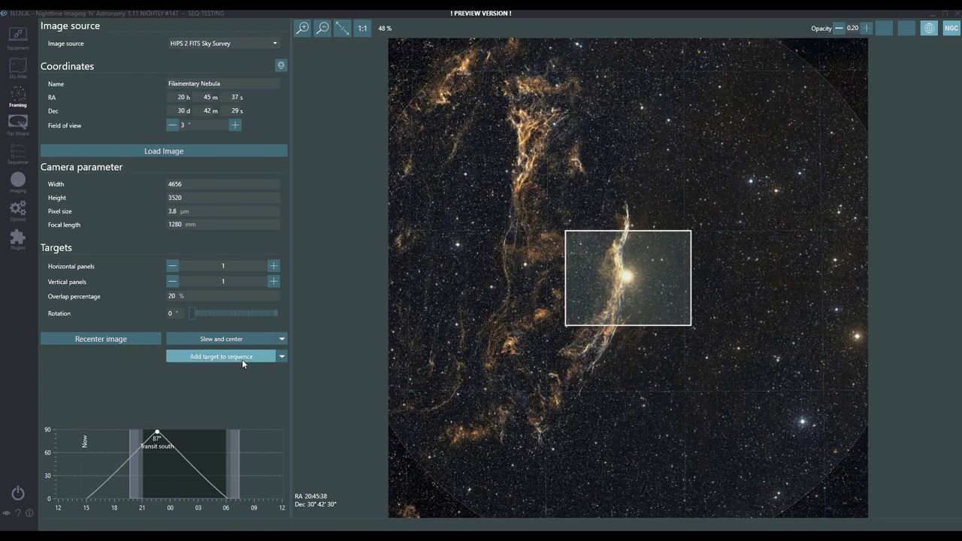
# Add the framed Filamentary Nebula to the advanced sequencer using the MONO SHO template, and review the resulting sequence.
pyautogui.click(242, 358)
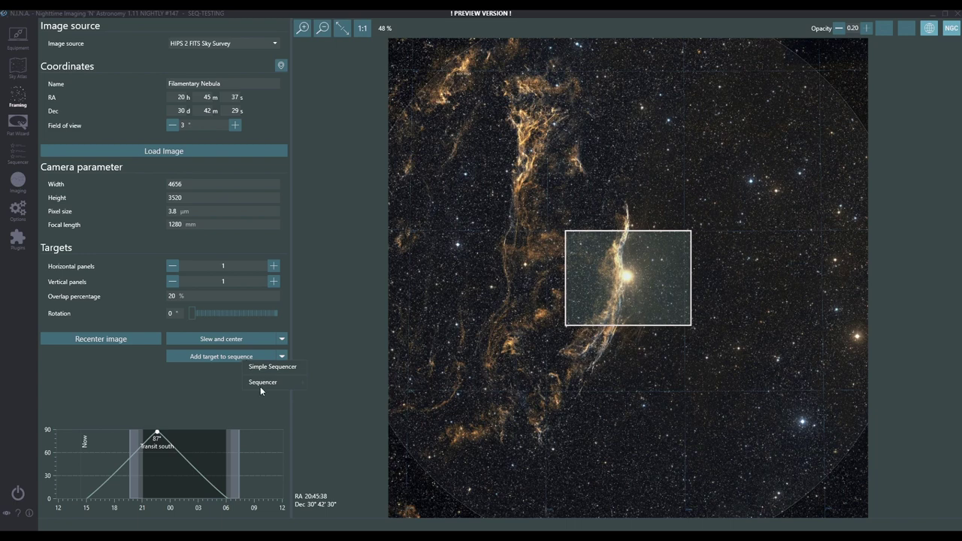
pyautogui.moveTo(263, 385)
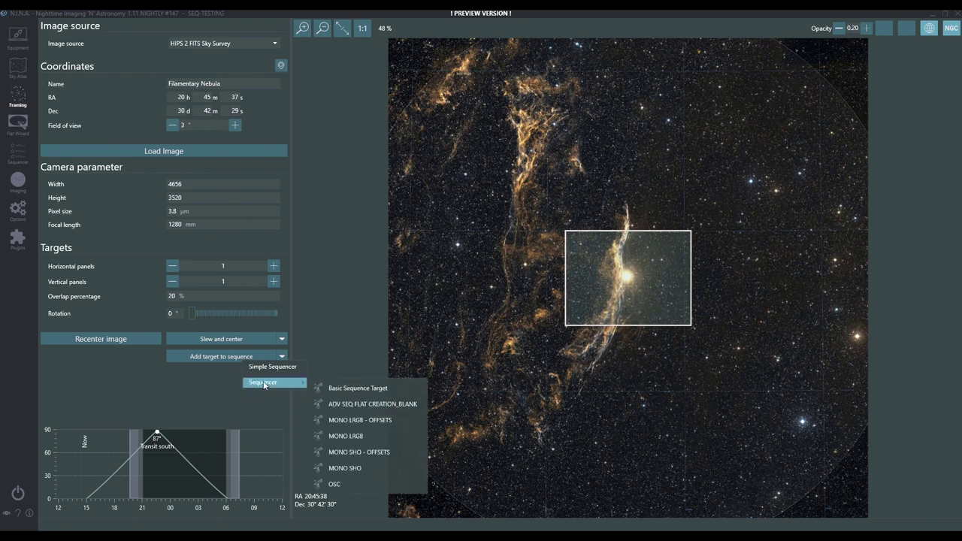
pyautogui.click(367, 469)
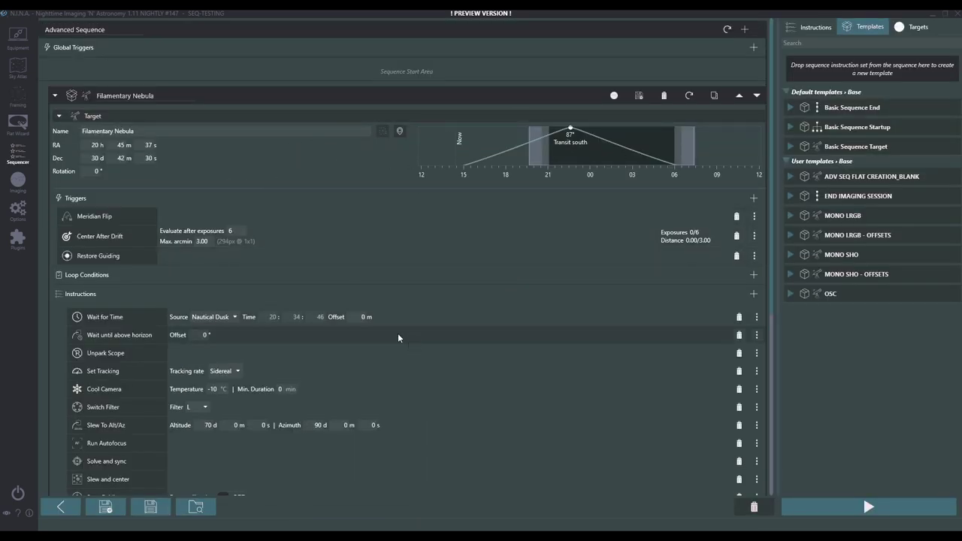
pyautogui.scroll(-8, 399, 337)
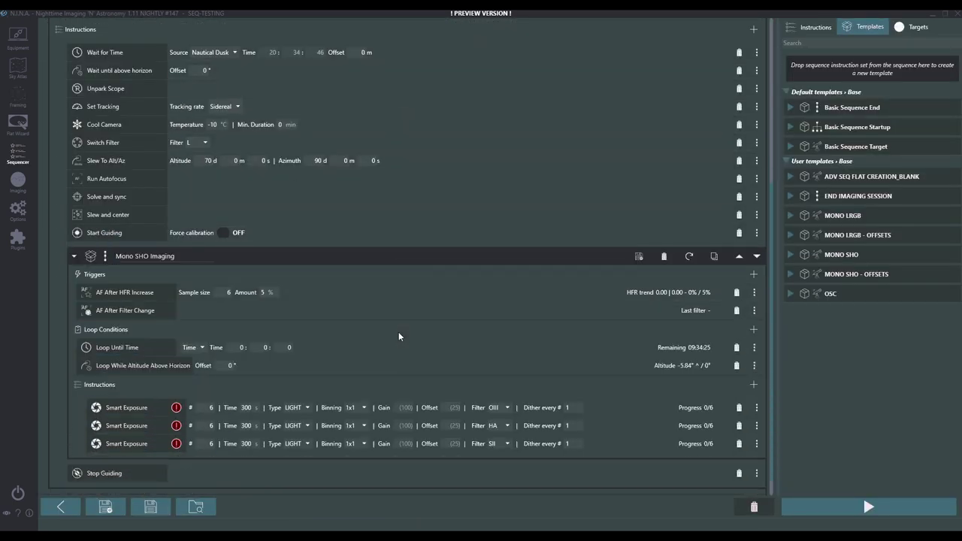
# Collapse the Filamentary Nebula set, search the Sky Atlas for galaxies, and send the Triangulum Pinwheel (M 33) to the framing assistant.
pyautogui.scroll(7, 419, 305)
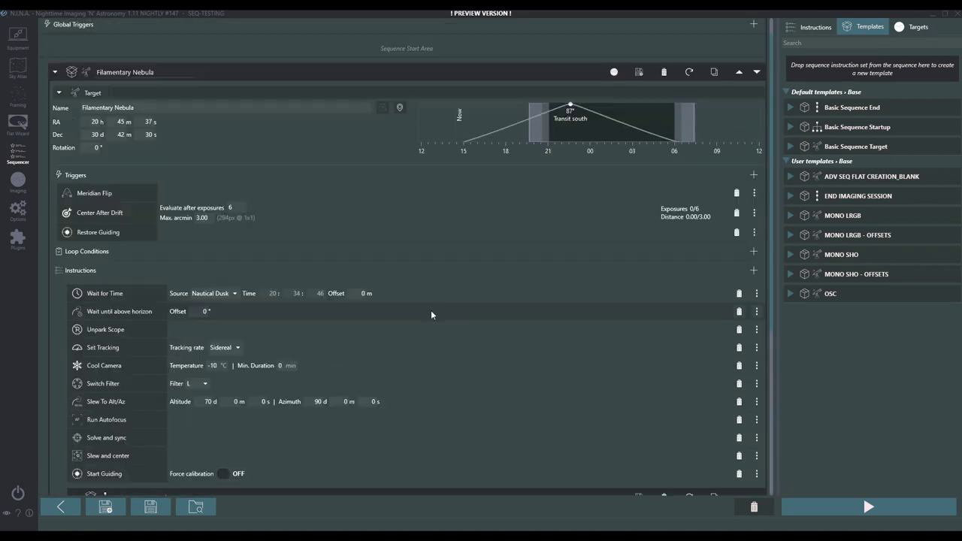
pyautogui.click(57, 73)
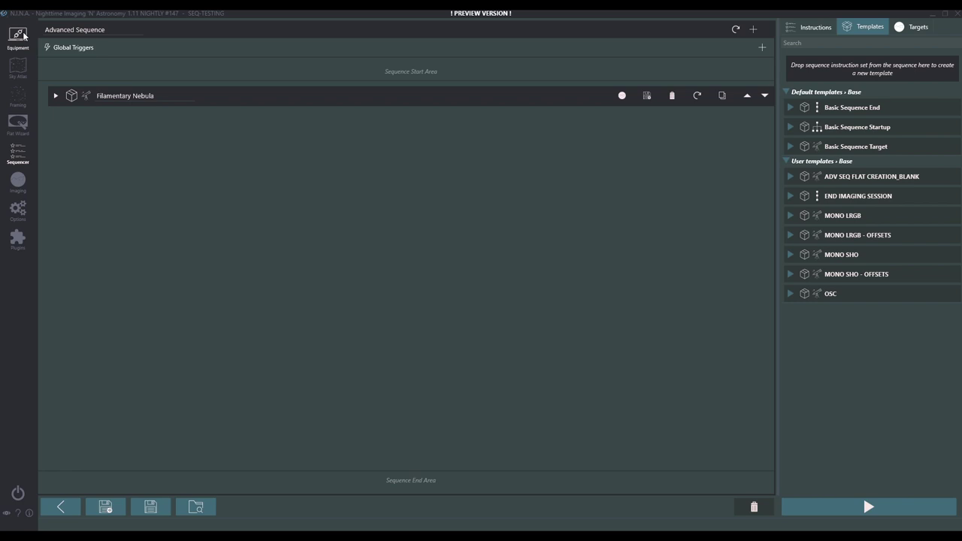
pyautogui.click(25, 67)
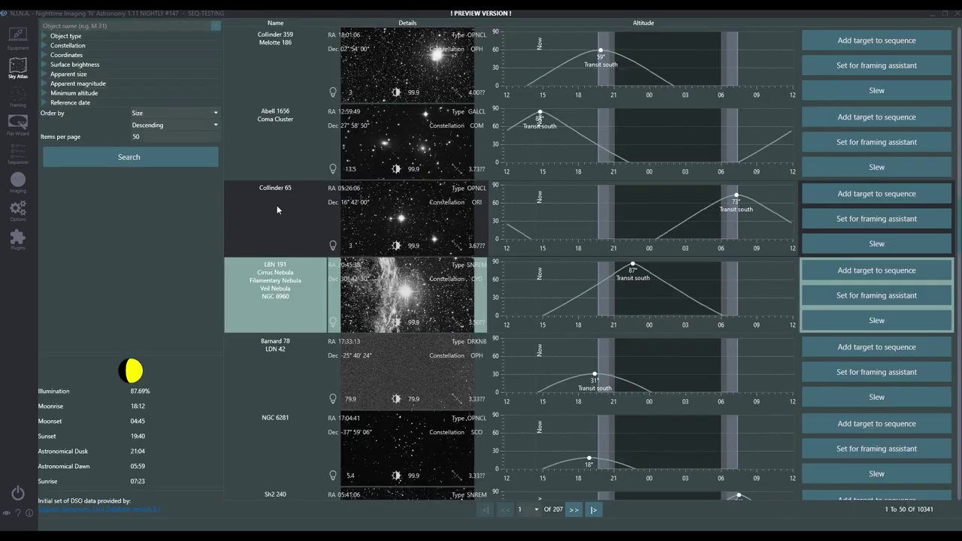
pyautogui.click(43, 35)
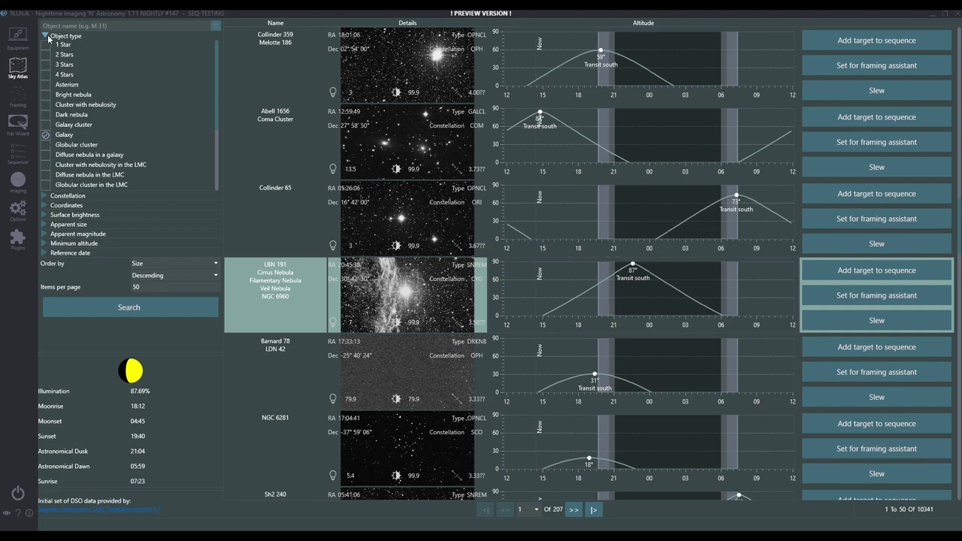
pyautogui.click(45, 35)
pyautogui.click(135, 154)
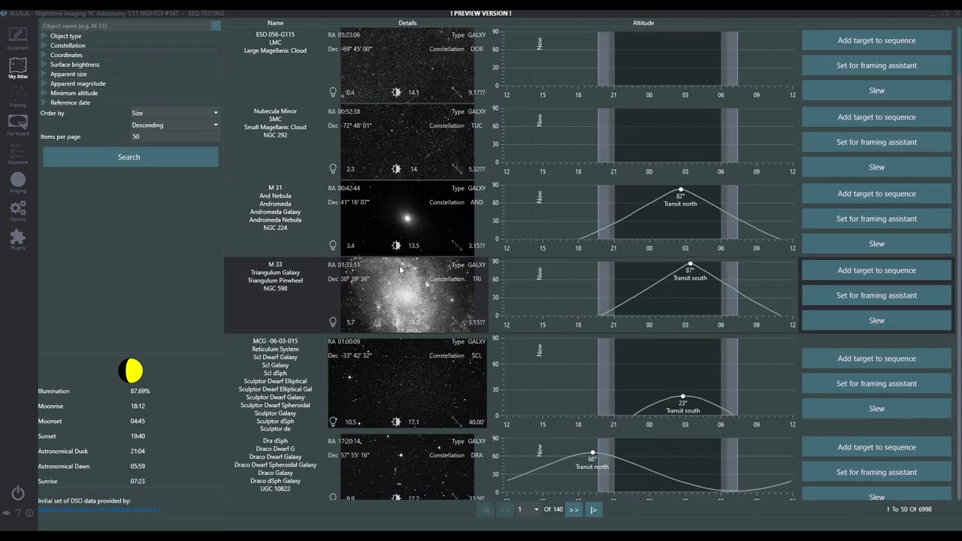
pyautogui.click(865, 294)
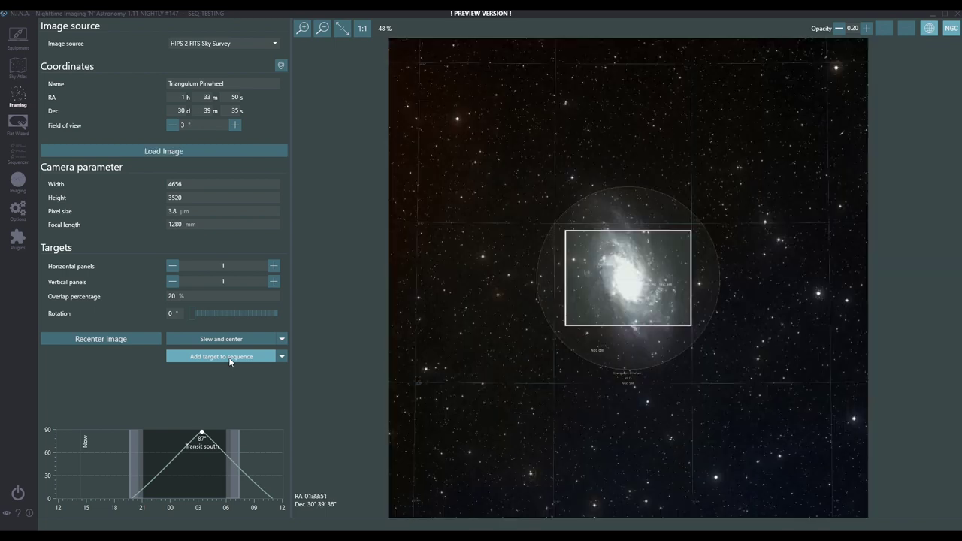
# Add the framed Triangulum Pinwheel to the advanced sequencer using the MONO LRGB template and collapse its set.
pyautogui.click(229, 357)
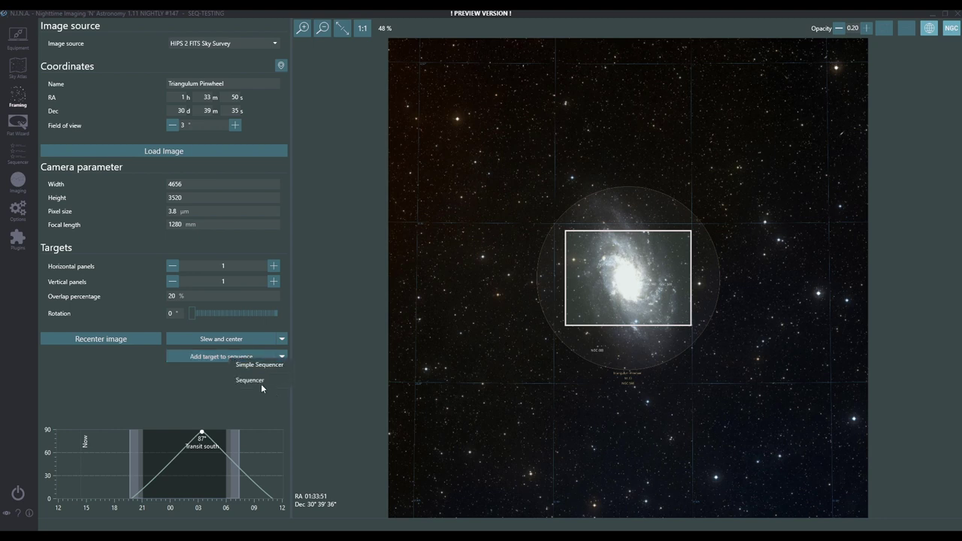
pyautogui.moveTo(260, 384)
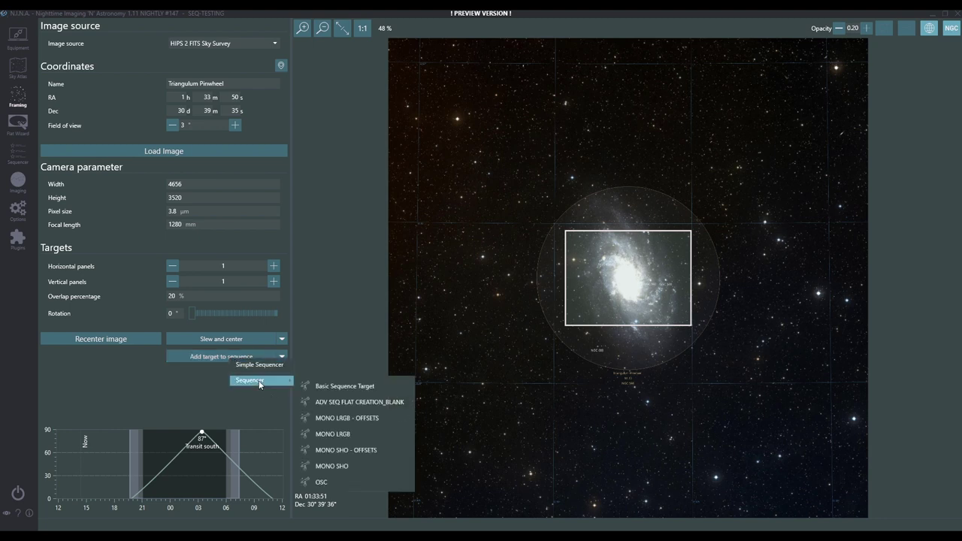
pyautogui.click(336, 436)
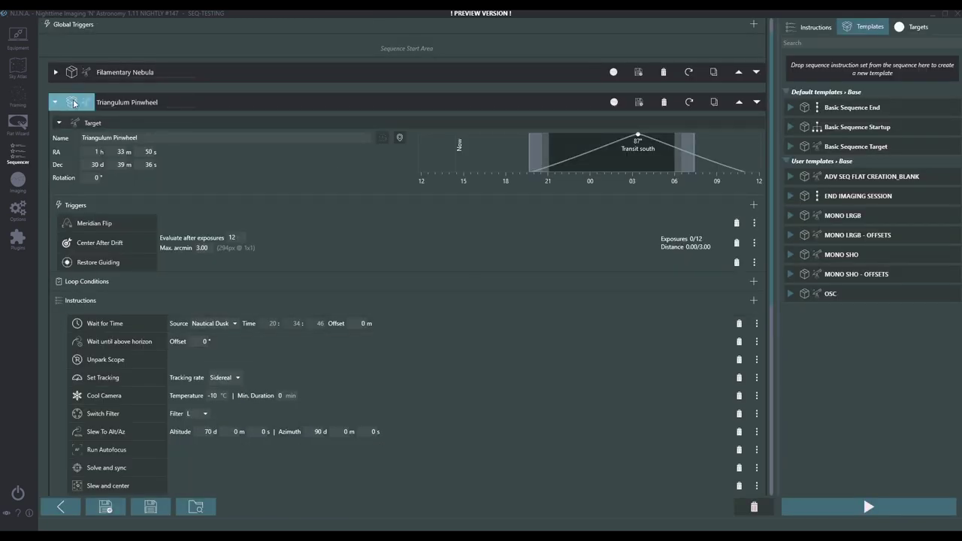
pyautogui.click(73, 102)
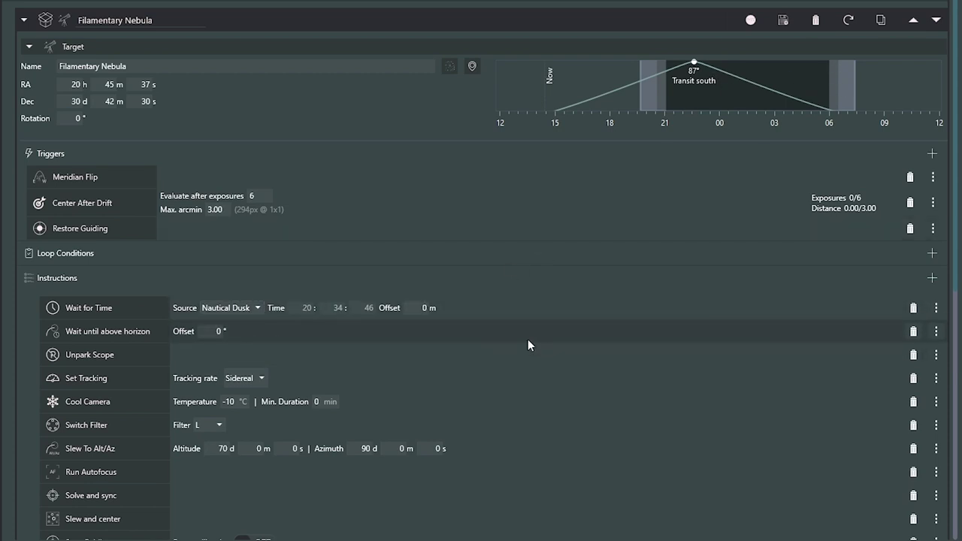
# Set the Loop Until Time condition of the Filamentary Nebula's Mono SHO Imaging set to 1:00:00, then collapse the target.
pyautogui.scroll(-5, 528, 339)
pyautogui.scroll(-2, 531, 339)
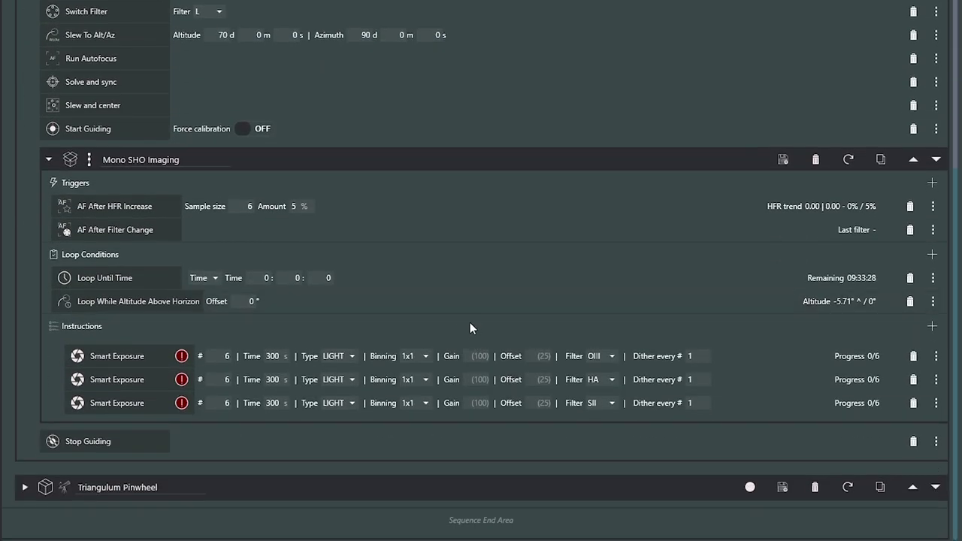
pyautogui.scroll(2, 474, 321)
pyautogui.scroll(-1, 407, 353)
pyautogui.click(267, 371)
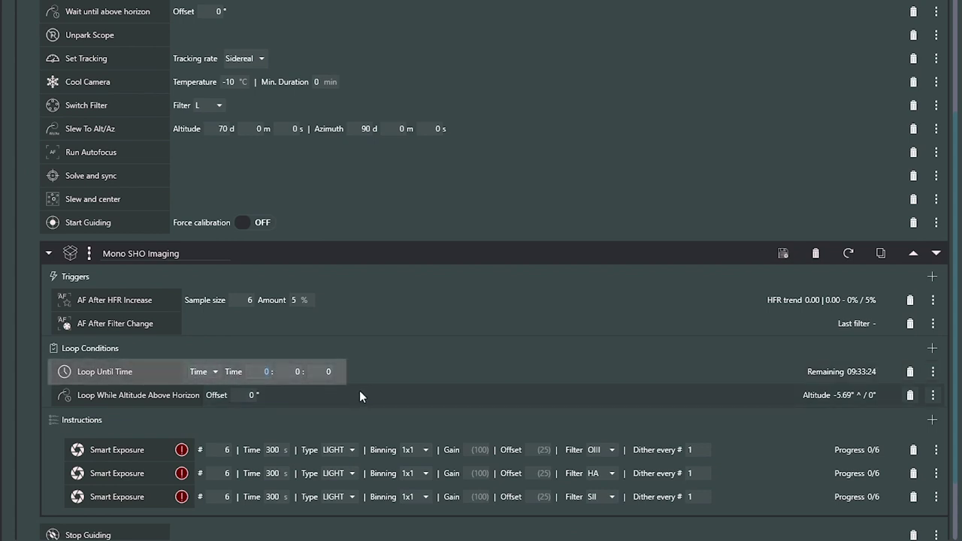
pyautogui.write('1')
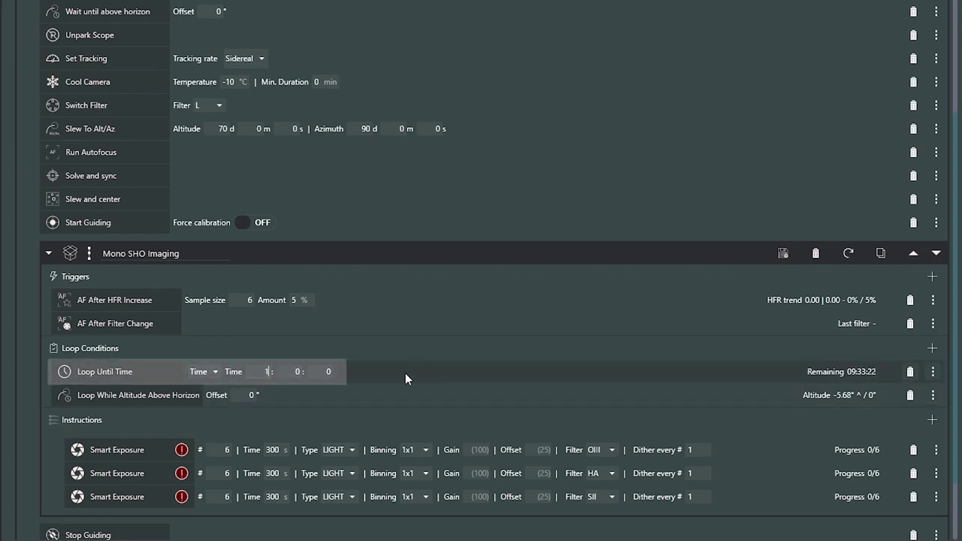
pyautogui.click(333, 372)
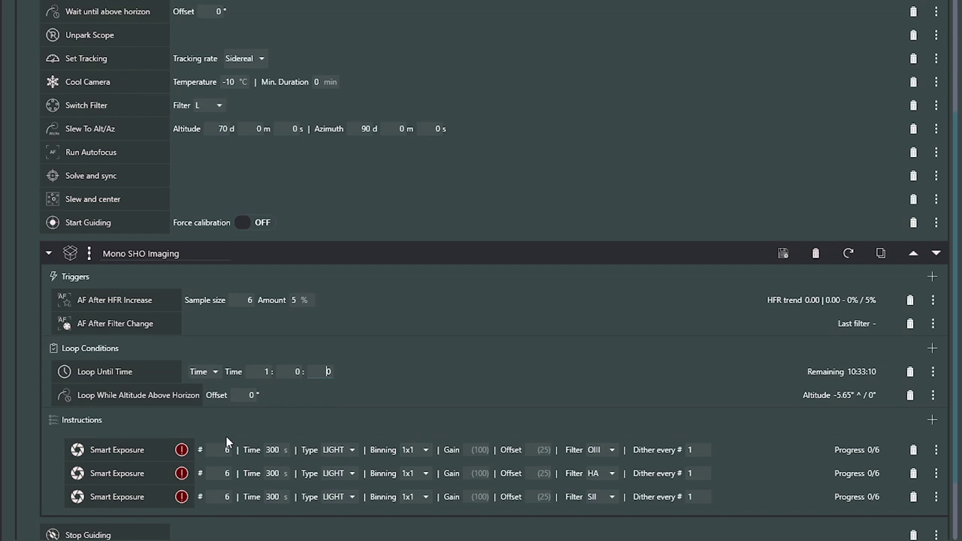
pyautogui.scroll(5, 228, 441)
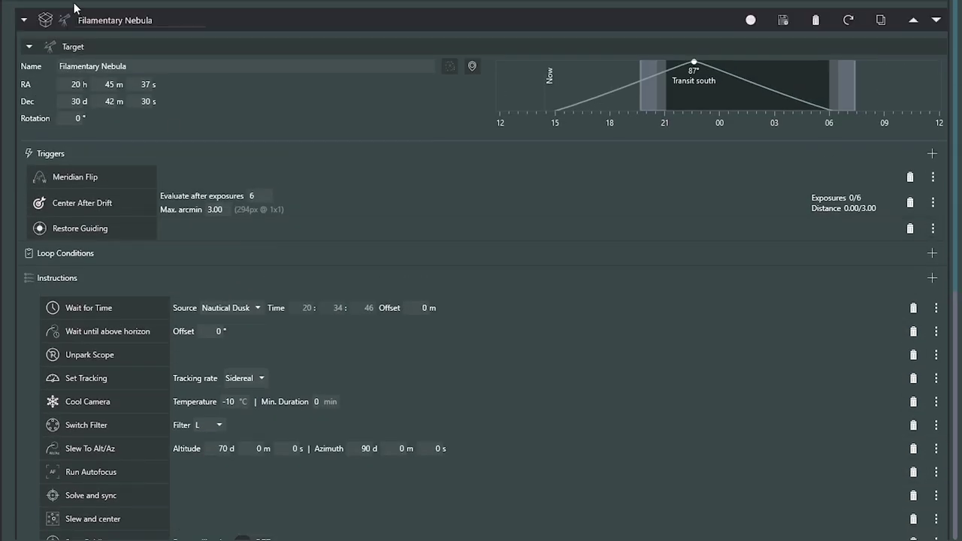
pyautogui.click(57, 29)
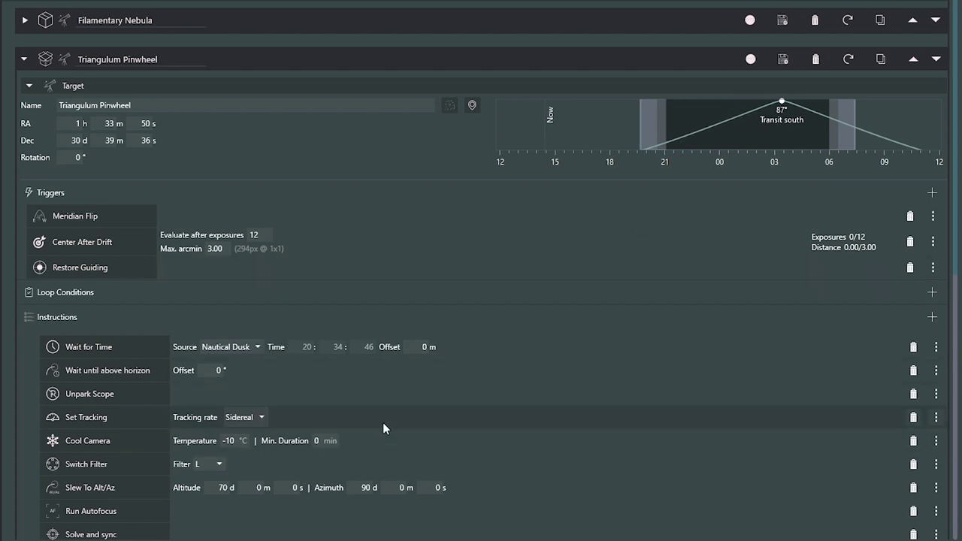
# Delete Unpark Scope, Set Tracking, Cool Camera, Switch Filter, Slew To Alt/Az, and Solve and sync from the Triangulum Pinwheel's instructions.
pyautogui.scroll(-4, 383, 425)
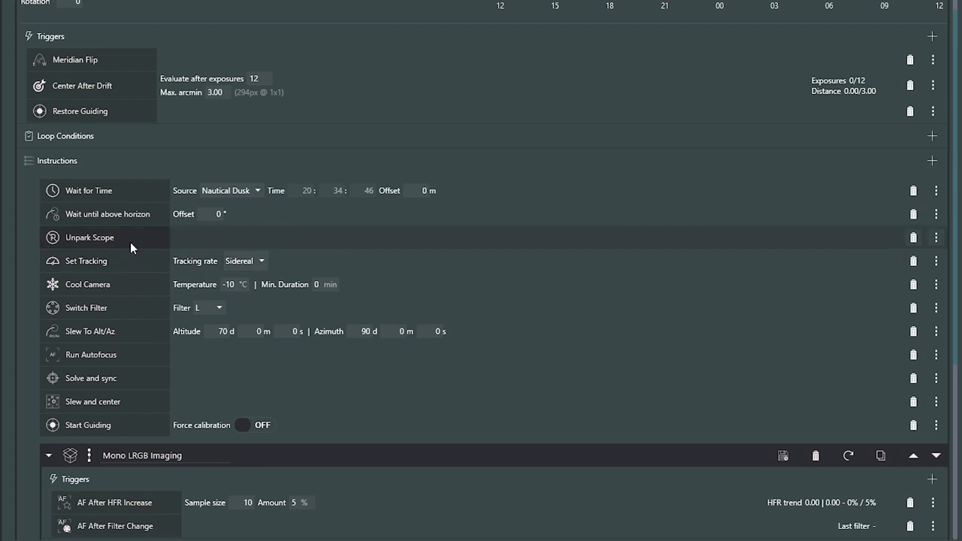
pyautogui.click(913, 237)
pyautogui.click(913, 238)
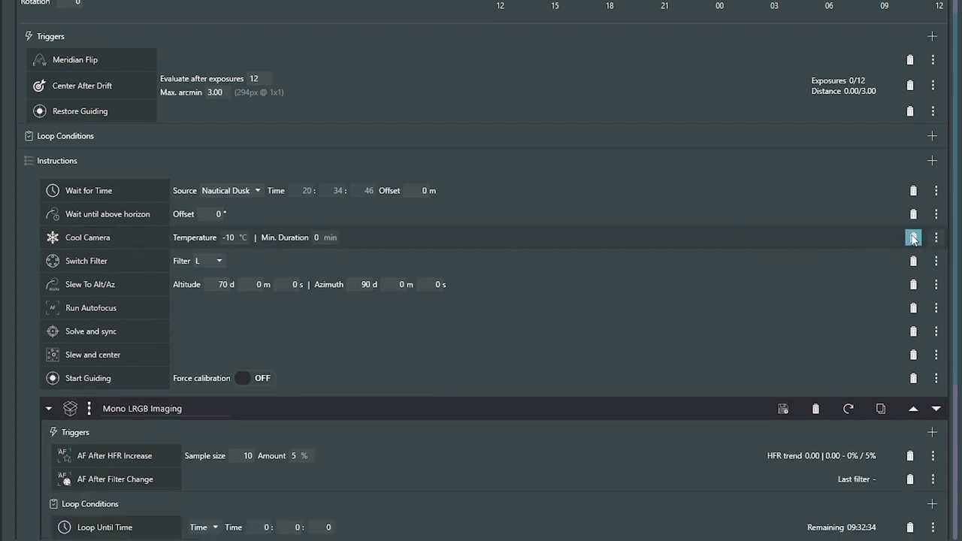
pyautogui.click(913, 237)
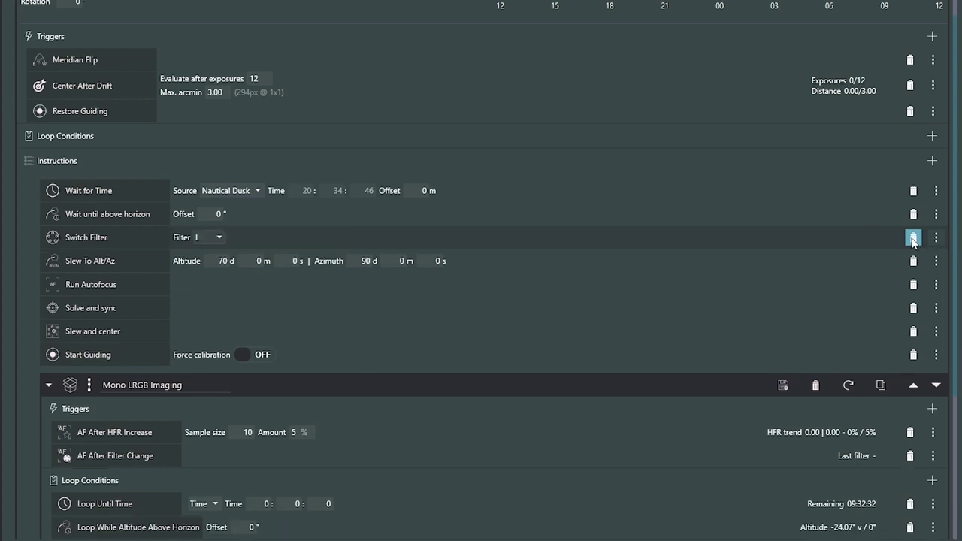
pyautogui.click(914, 237)
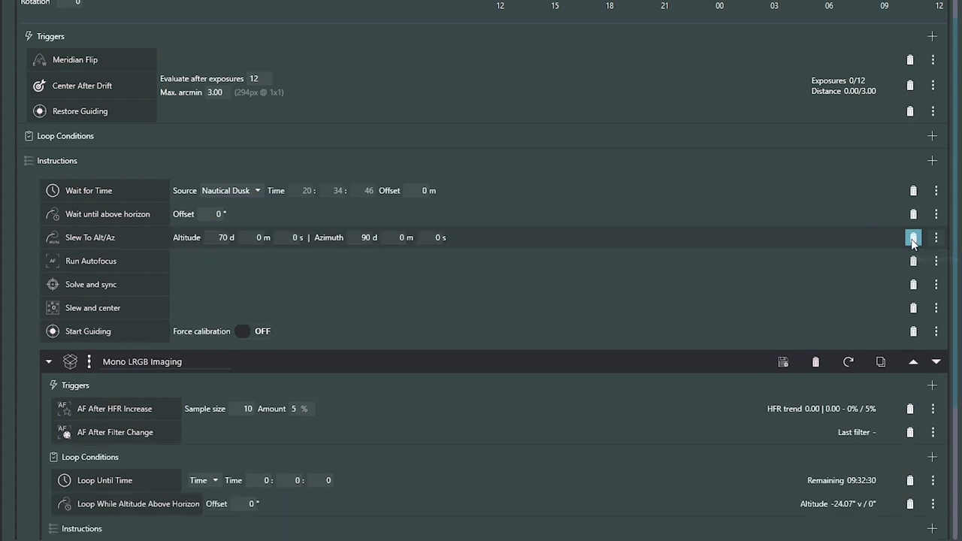
pyautogui.click(913, 238)
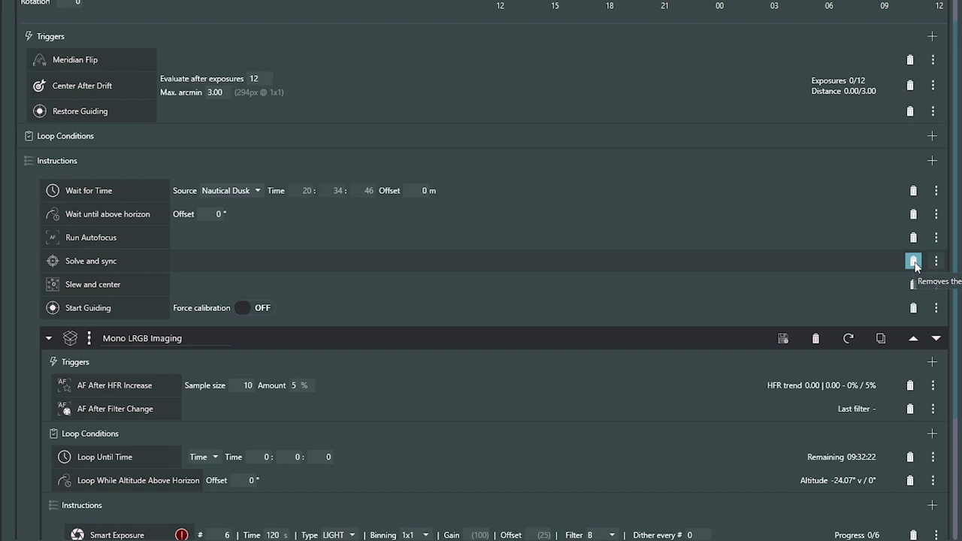
pyautogui.click(914, 262)
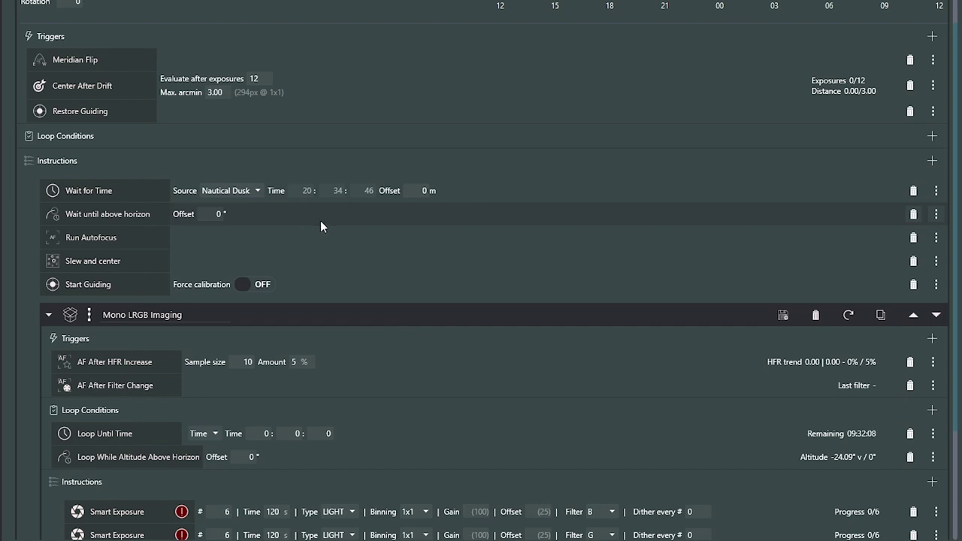
# Set the Loop Until Time source of the Triangulum Pinwheel's Mono LRGB Imaging set to Nautical Dawn.
pyautogui.scroll(-3, 321, 220)
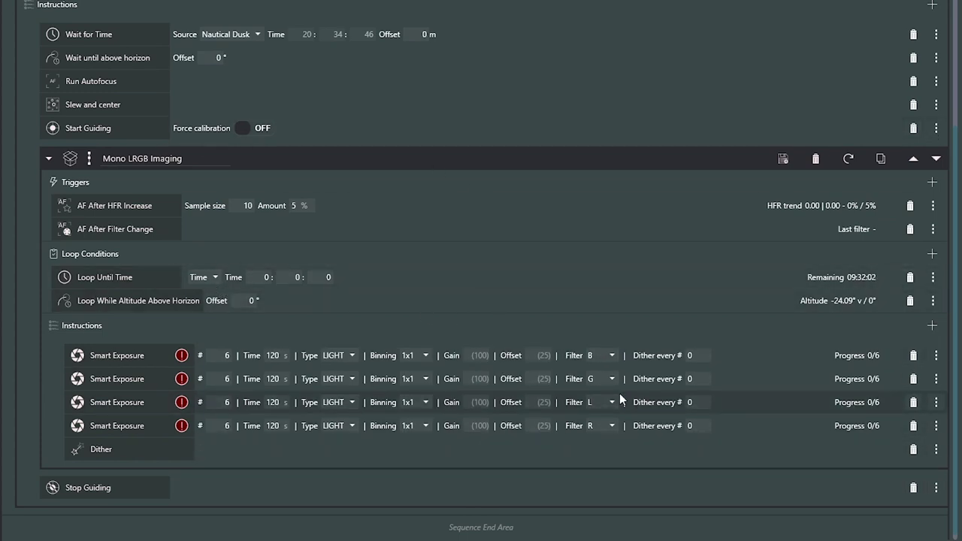
pyautogui.click(216, 277)
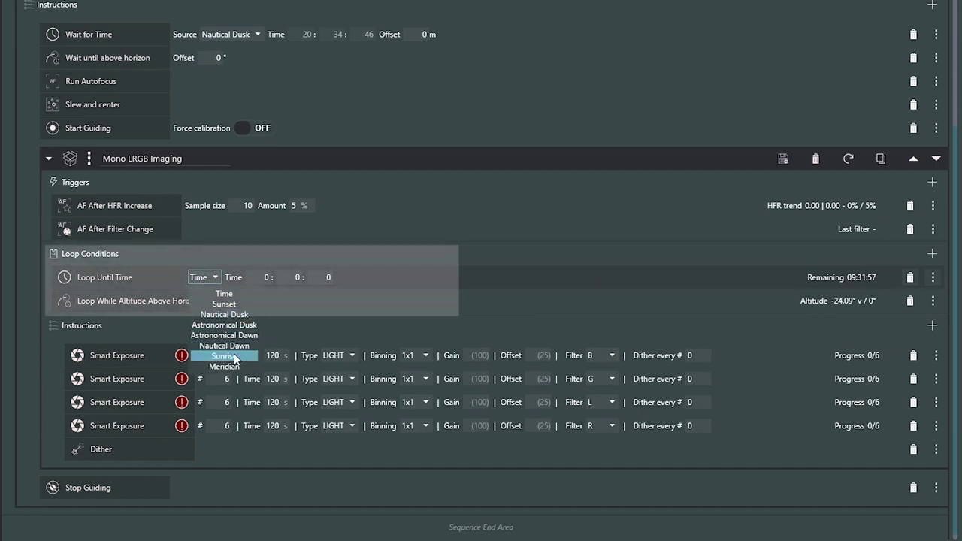
pyautogui.click(229, 335)
pyautogui.click(223, 283)
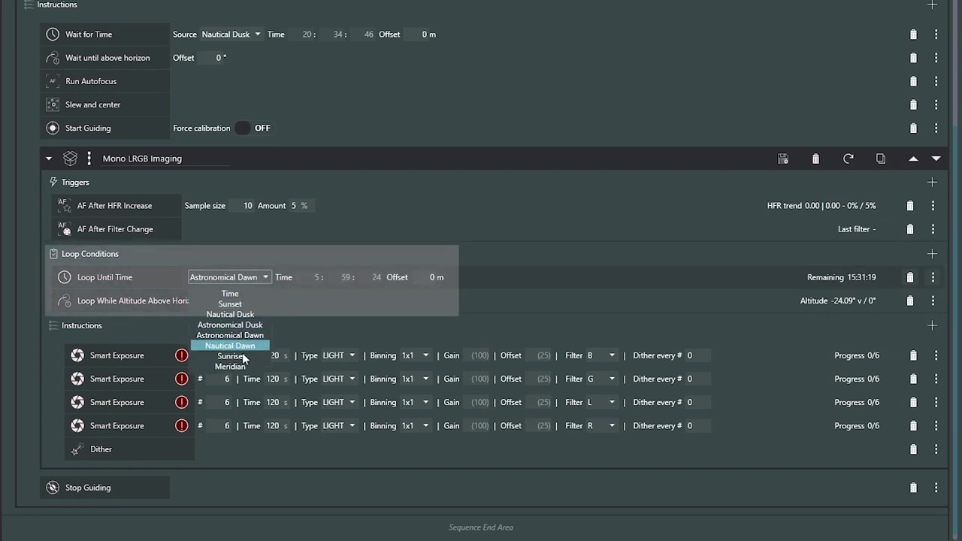
pyautogui.click(244, 340)
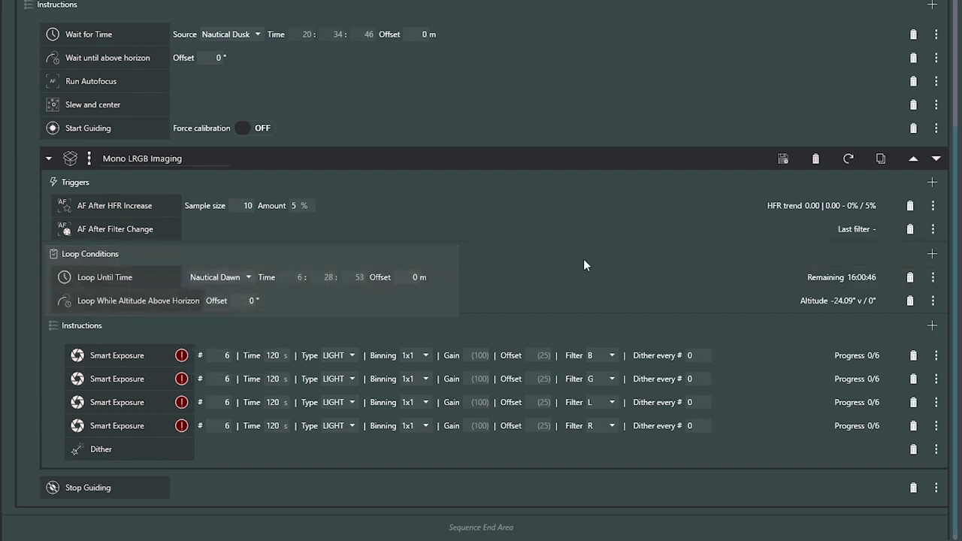
# Collapse the Triangulum Pinwheel set and add the END IMAGING SESSION template to the sequence end area.
pyautogui.scroll(5, 445, 245)
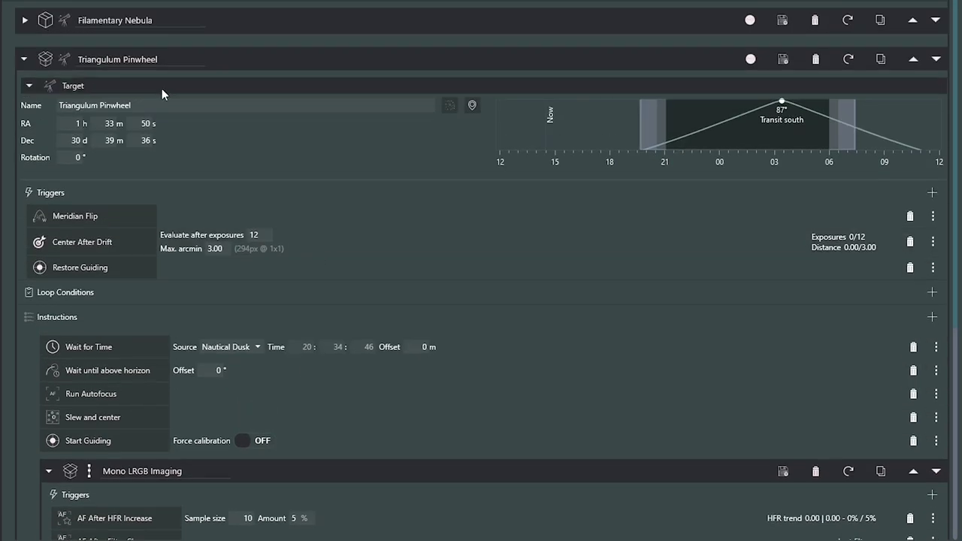
pyautogui.click(107, 59)
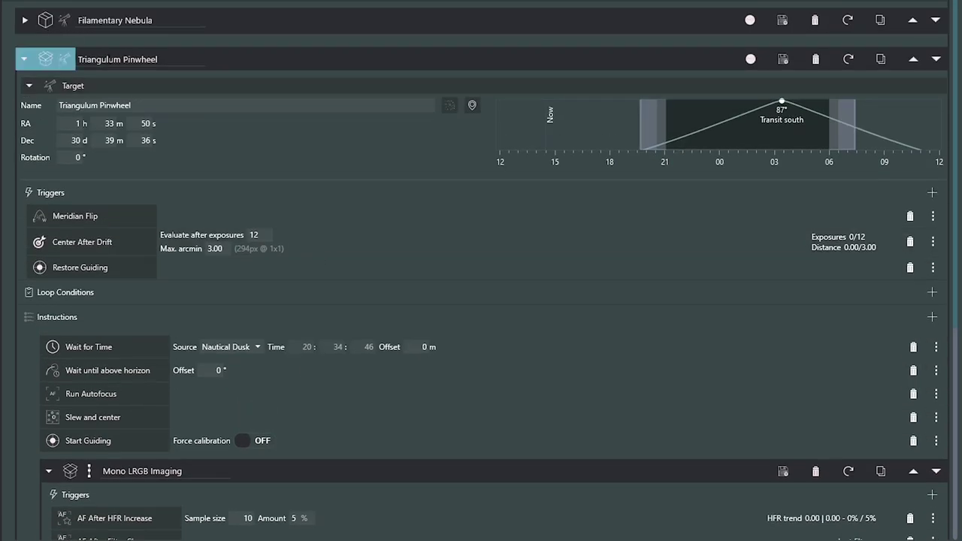
pyautogui.click(162, 21)
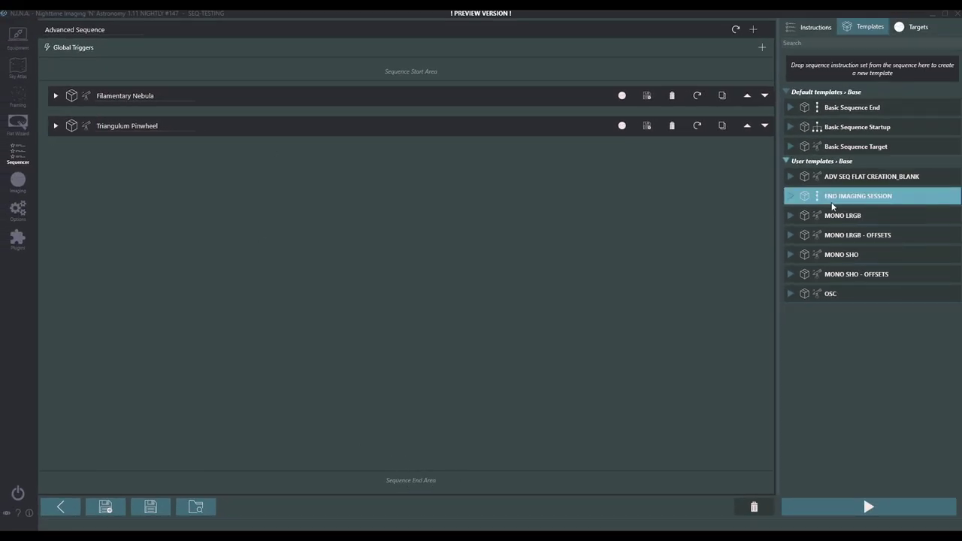
pyautogui.moveTo(855, 197); pyautogui.dragTo(414, 484)
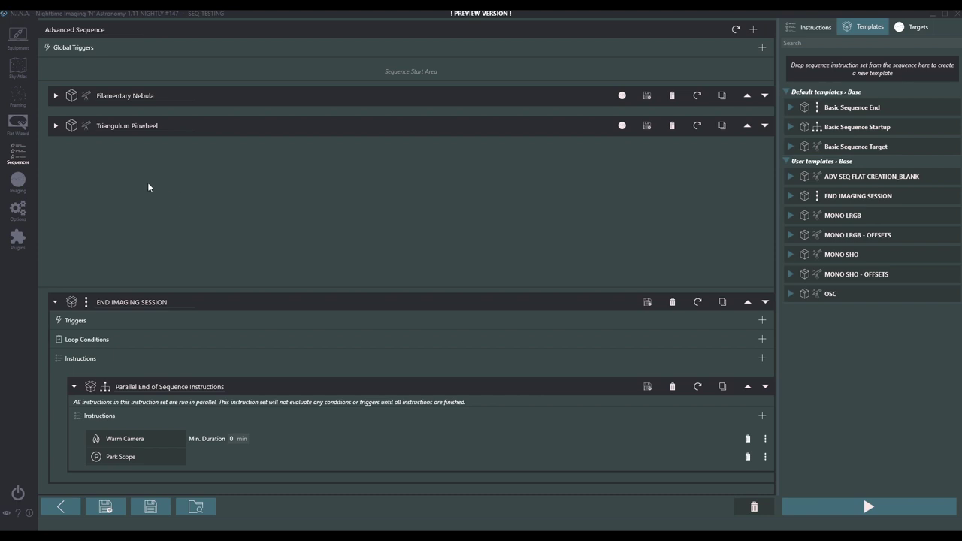
# Delete the Filamentary Nebula, Triangulum Pinwheel and END IMAGING SESSION sets from the advanced sequence.
pyautogui.click(672, 95)
pyautogui.click(673, 96)
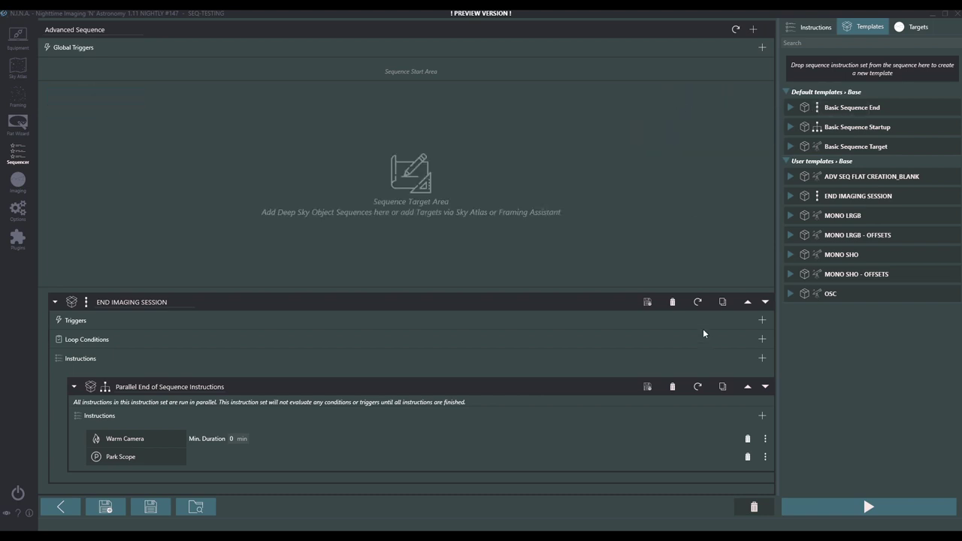
pyautogui.click(672, 302)
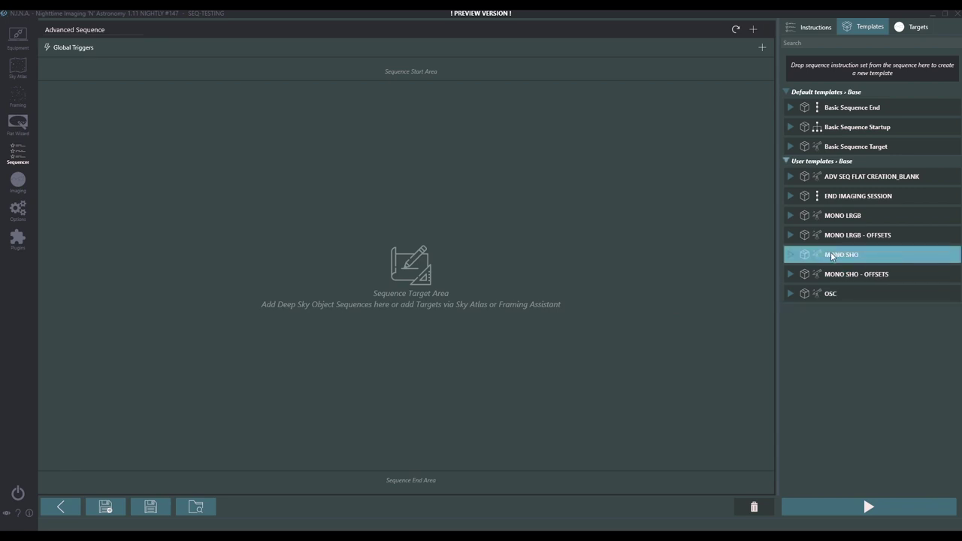
# Add the MONO SHO template to the target area and delete its Wait until above horizon, Set Tracking, Center After Drift and Restore Guiding items.
pyautogui.moveTo(835, 256)
pyautogui.mouseDown()
pyautogui.moveTo(363, 207)
pyautogui.moveTo(414, 339)
pyautogui.mouseUp()
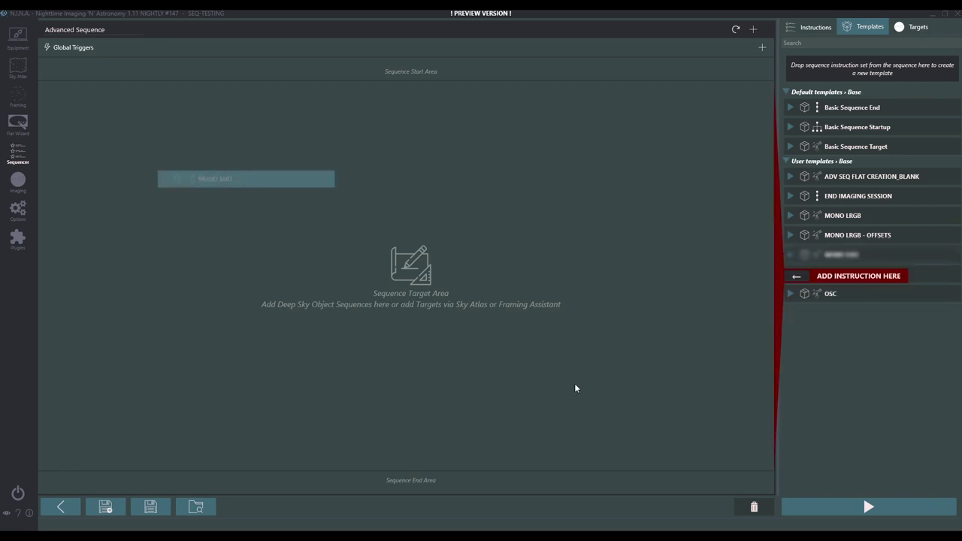
pyautogui.moveTo(571, 390); pyautogui.dragTo(526, 394)
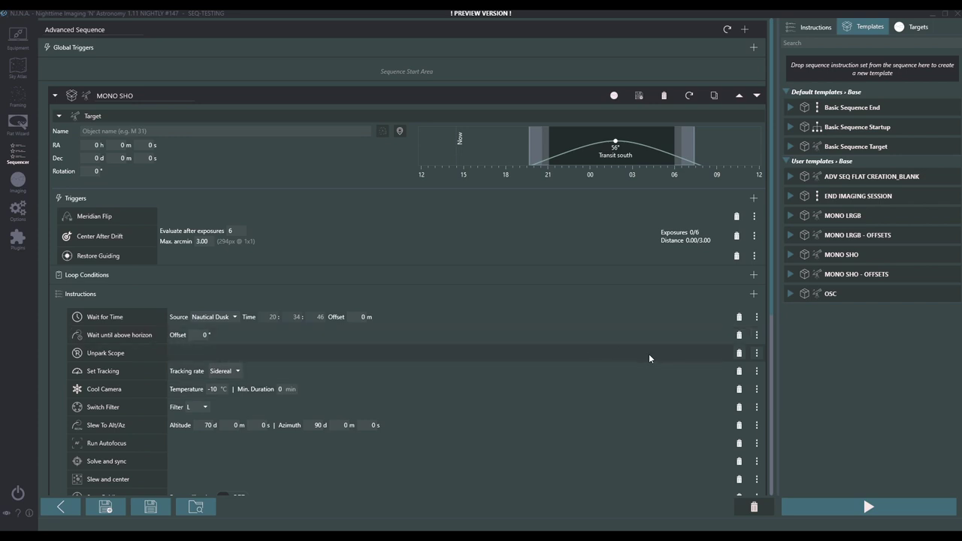
pyautogui.click(740, 336)
pyautogui.click(739, 353)
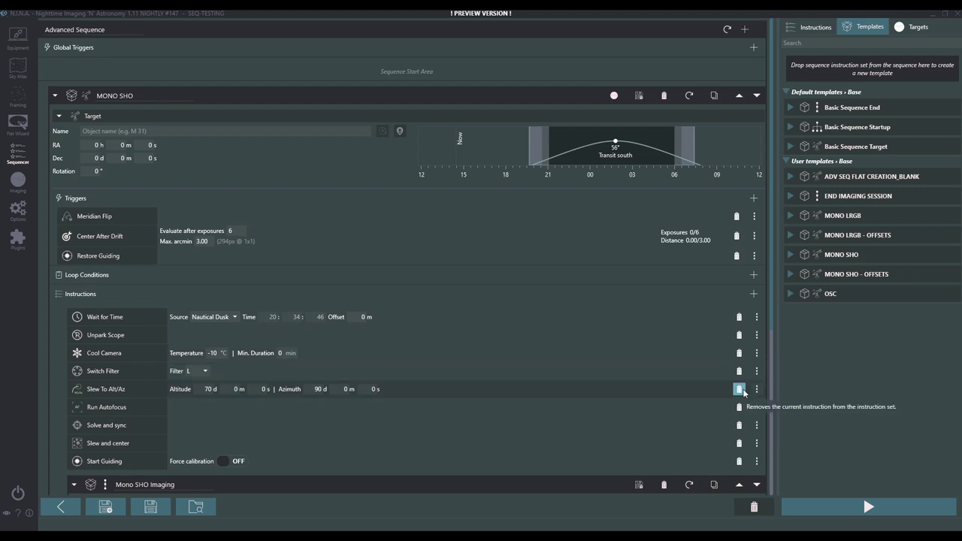
pyautogui.click(736, 235)
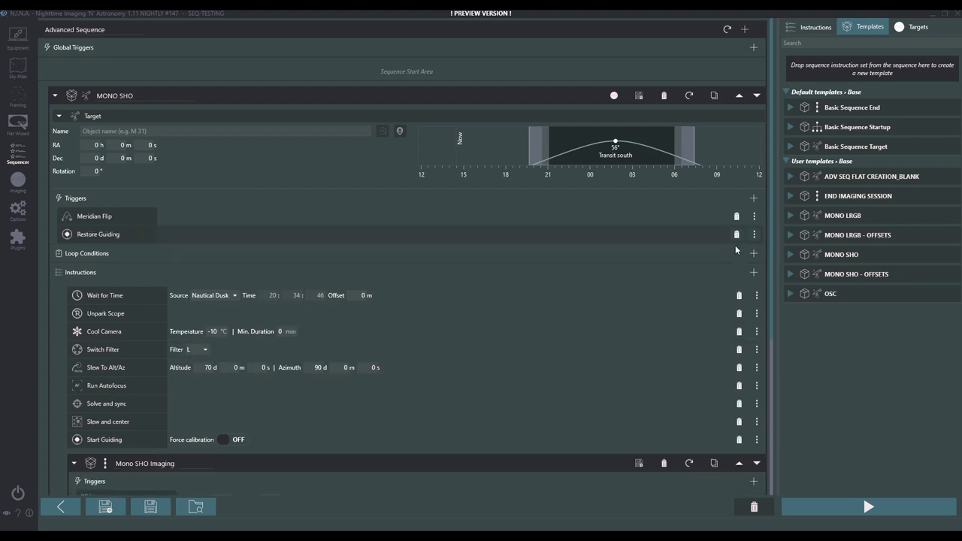
pyautogui.click(736, 235)
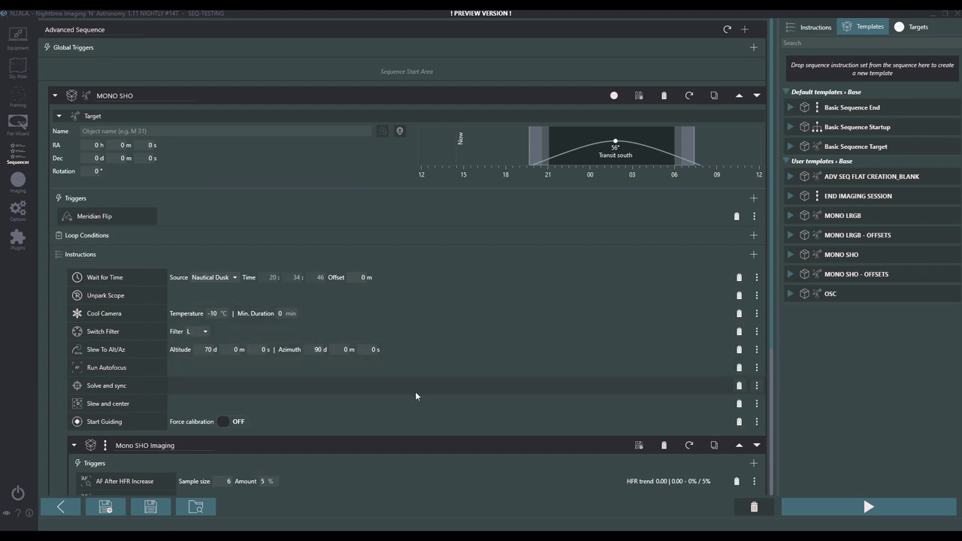
# Set the exposure count of the OIII Smart Exposure in the Mono SHO Imaging set to 10.
pyautogui.scroll(-4, 421, 391)
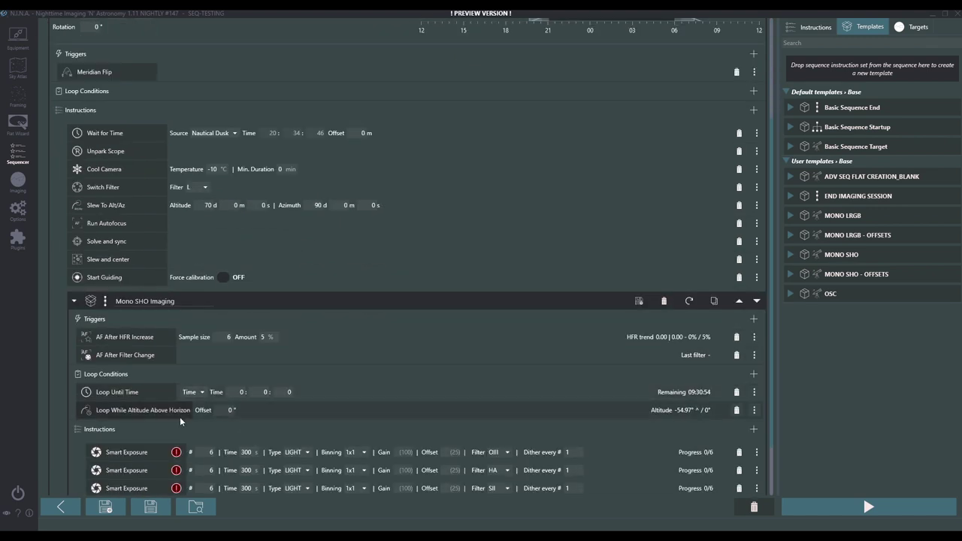
pyautogui.doubleClick(210, 452)
pyautogui.write('10')
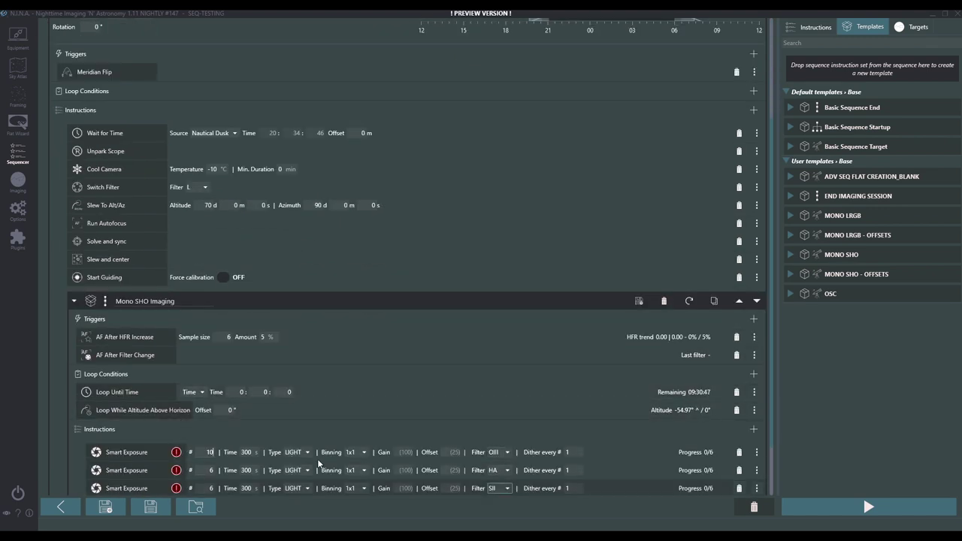
# Rename the MONO SHO set to MONO SHO - TEST and save it as a new user template.
pyautogui.scroll(3, 476, 429)
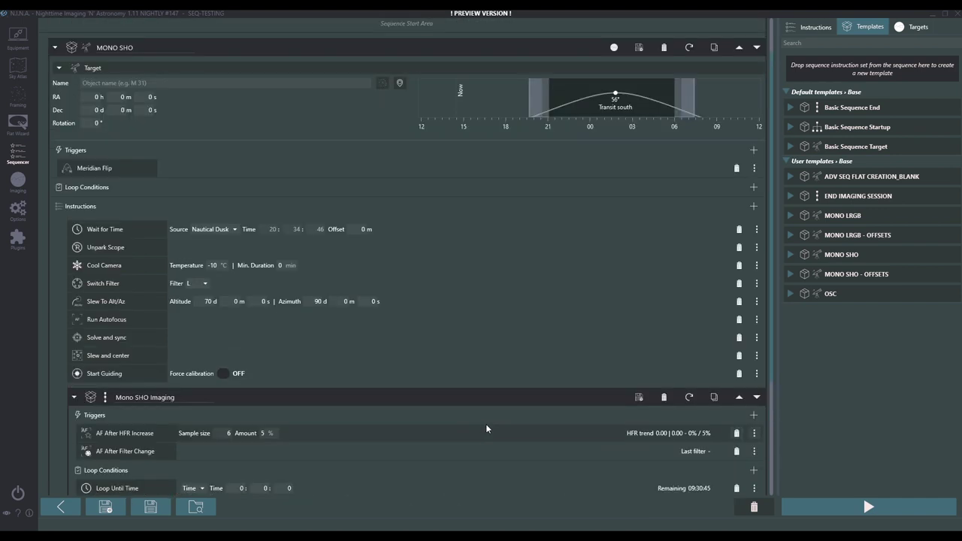
pyautogui.moveTo(72, 72); pyautogui.dragTo(75, 71)
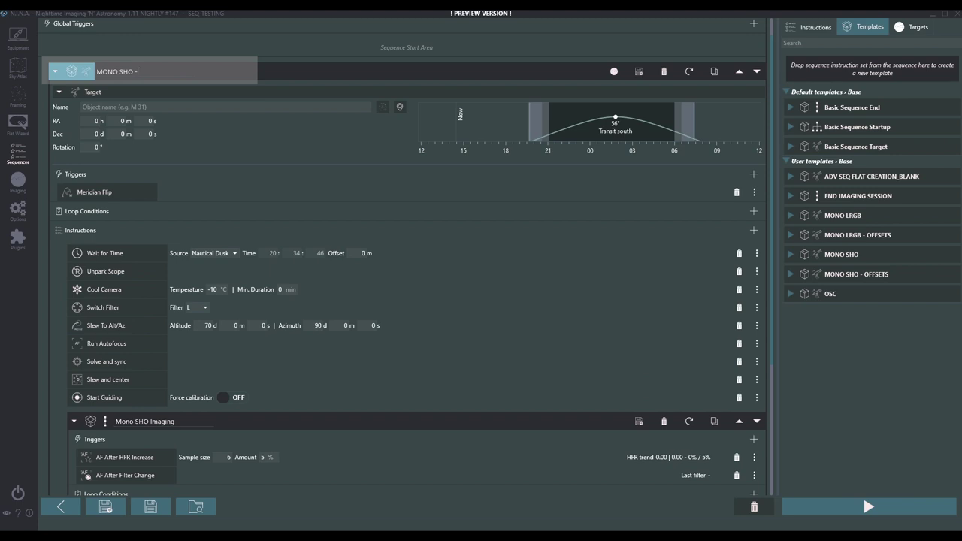
pyautogui.moveTo(75, 71); pyautogui.dragTo(76, 71)
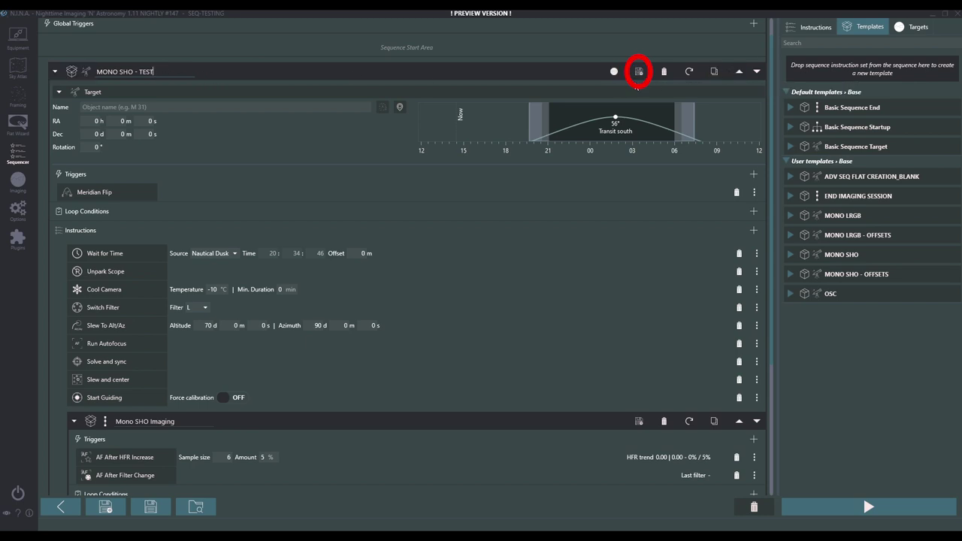
pyautogui.click(639, 71)
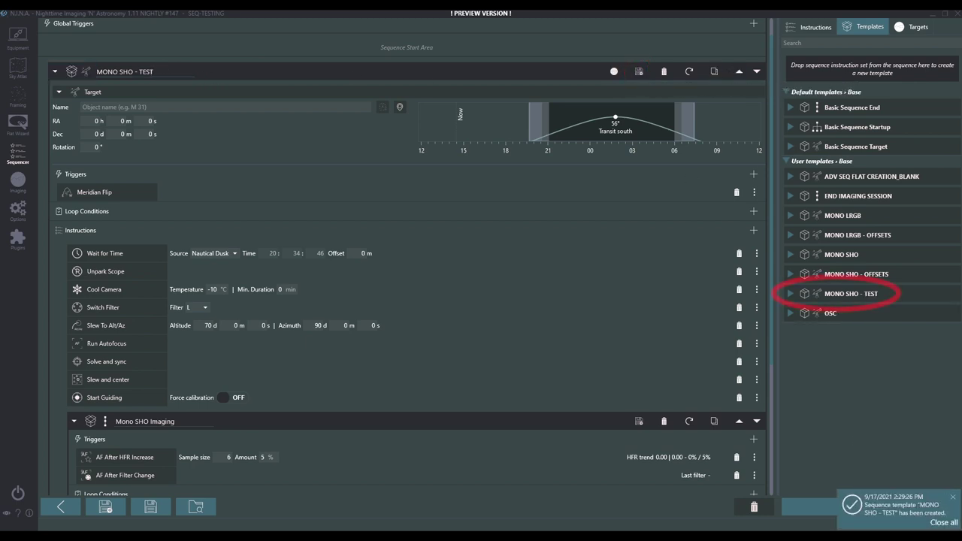
# Replace the MONO SHO - TEST set in the sequence with a fresh copy from its new template and review its contents.
pyautogui.click(665, 71)
pyautogui.moveTo(854, 294); pyautogui.dragTo(280, 209)
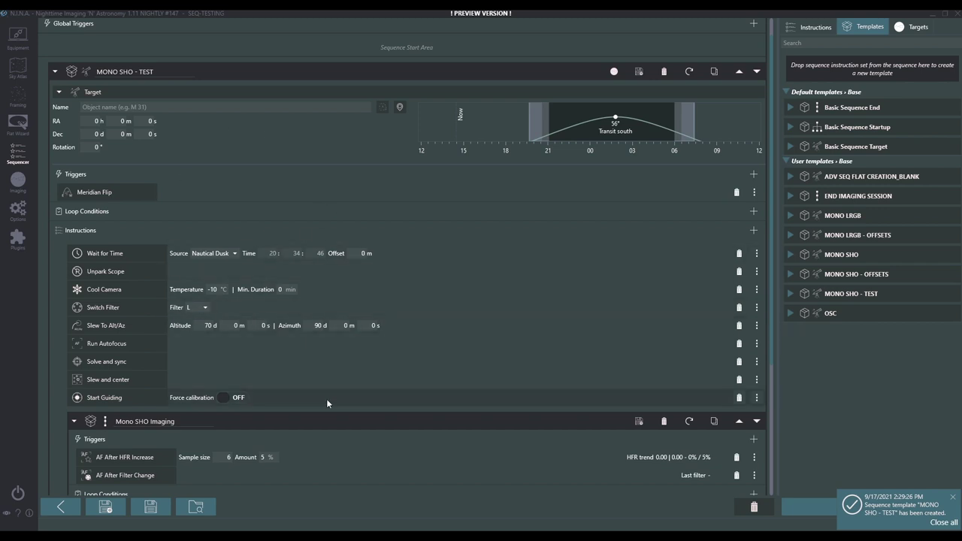
pyautogui.scroll(-3, 323, 403)
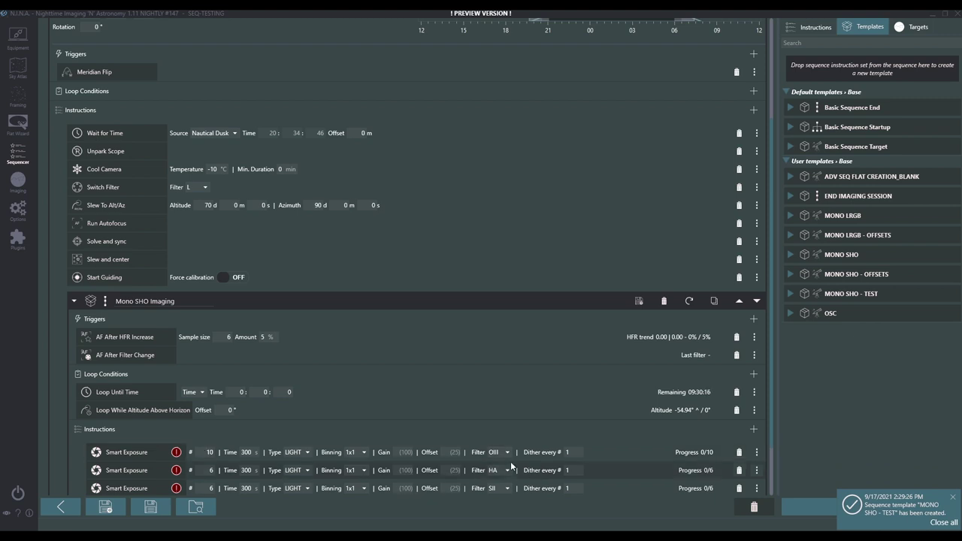
pyautogui.scroll(3, 383, 443)
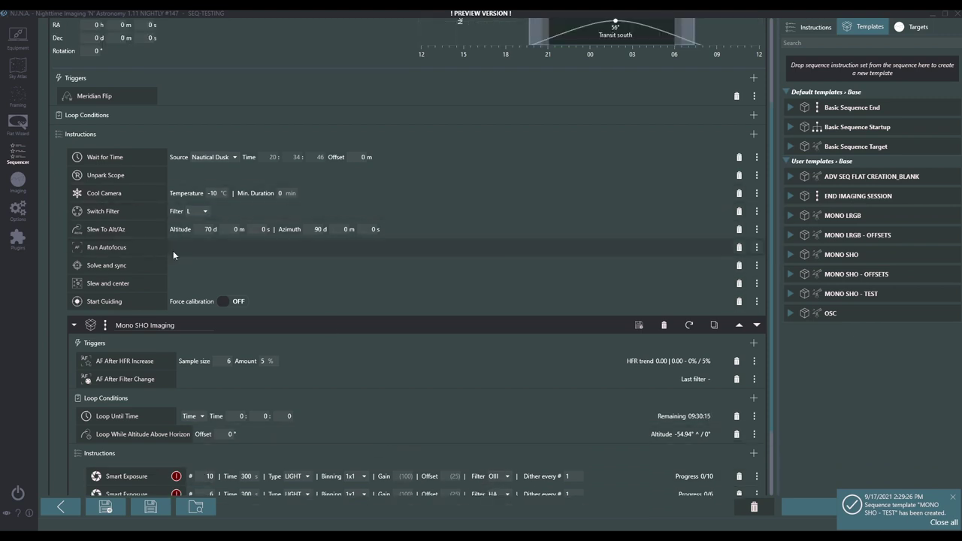
pyautogui.scroll(1, 390, 331)
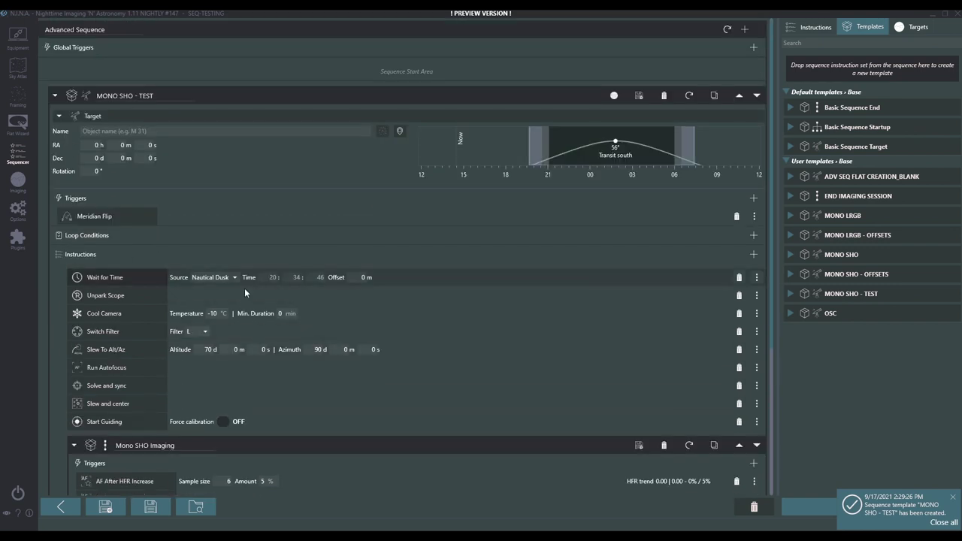
# Set the exposure counts of the HA and SII Smart Exposures in the Mono SHO Imaging set to 10.
pyautogui.scroll(-4, 370, 440)
pyautogui.scroll(-1, 172, 446)
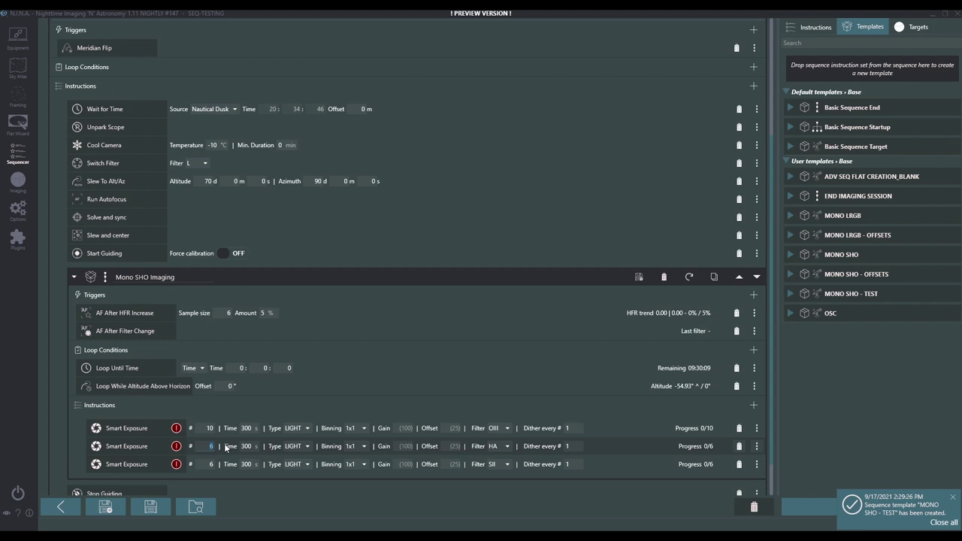
pyautogui.click(209, 464)
pyautogui.click(323, 374)
pyautogui.scroll(3, 323, 374)
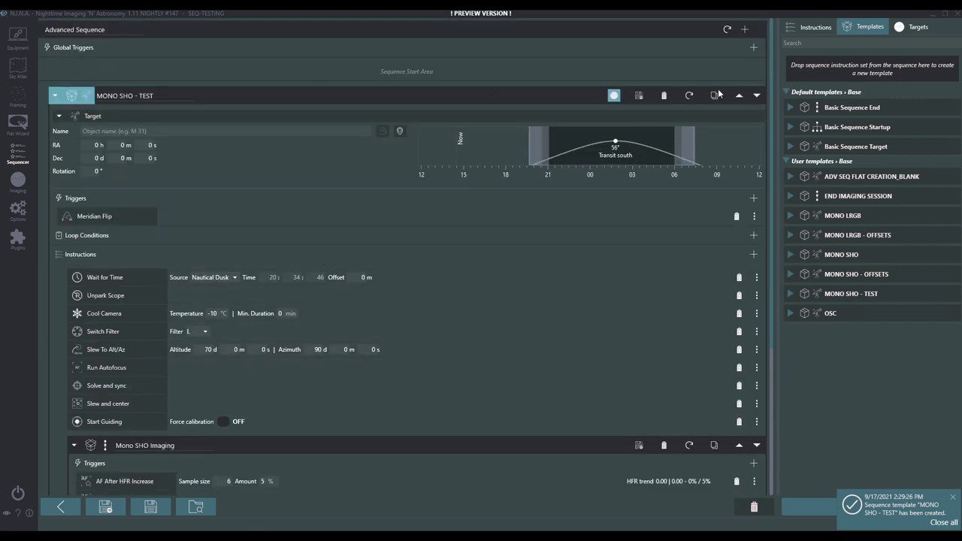
# Save the edited set over the existing MONO SHO - TEST template and dismiss the notifications.
pyautogui.click(639, 96)
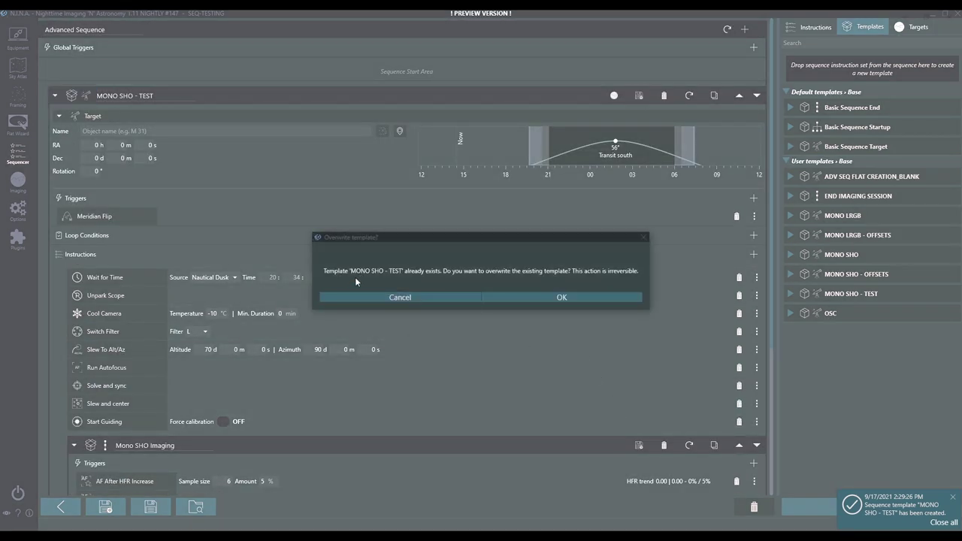
pyautogui.click(572, 296)
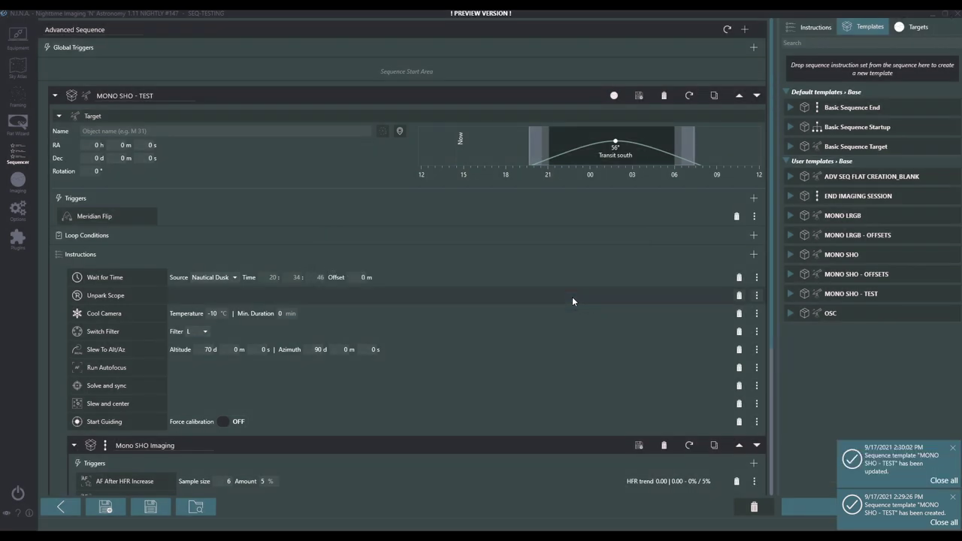
pyautogui.click(947, 480)
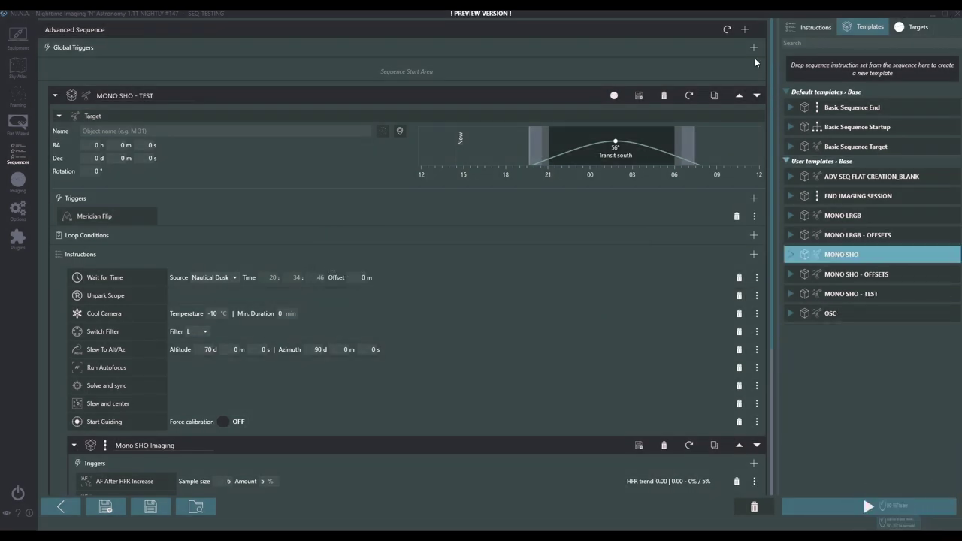
# Delete the edited set, reload the updated MONO SHO - TEST template into the target area, and check its Smart Exposure counts.
pyautogui.click(664, 95)
pyautogui.moveTo(845, 293)
pyautogui.mouseDown()
pyautogui.moveTo(504, 223)
pyautogui.moveTo(299, 223)
pyautogui.moveTo(392, 325)
pyautogui.mouseUp()
pyautogui.scroll(-5, 384, 353)
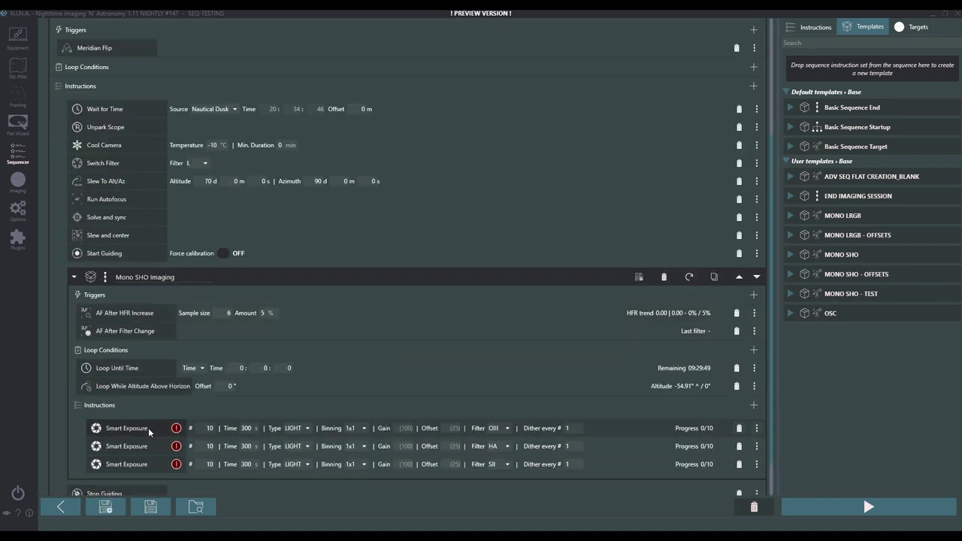
pyautogui.scroll(3, 451, 408)
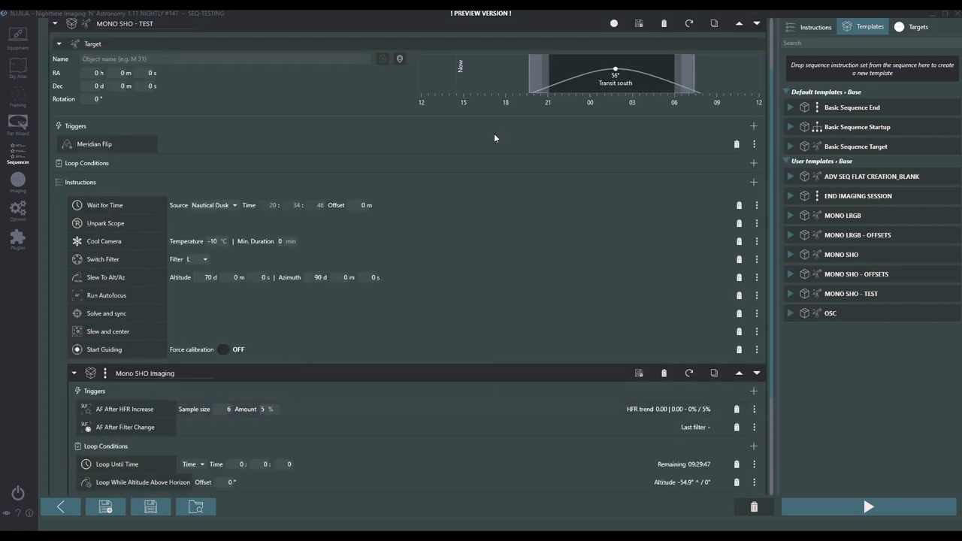